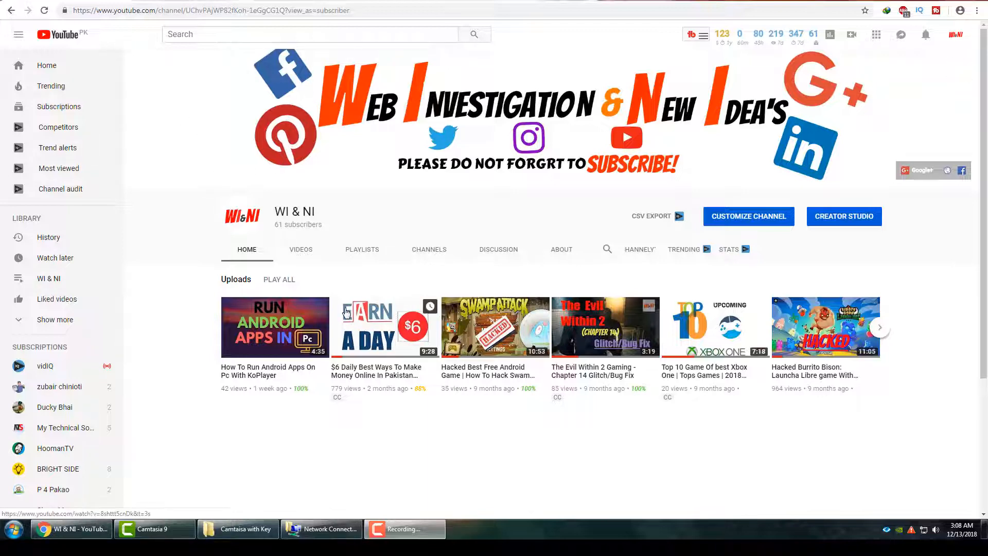
Switch to Canva and start a new YouTube Thumbnail design from the youtube search suggestions.
click(174, 1)
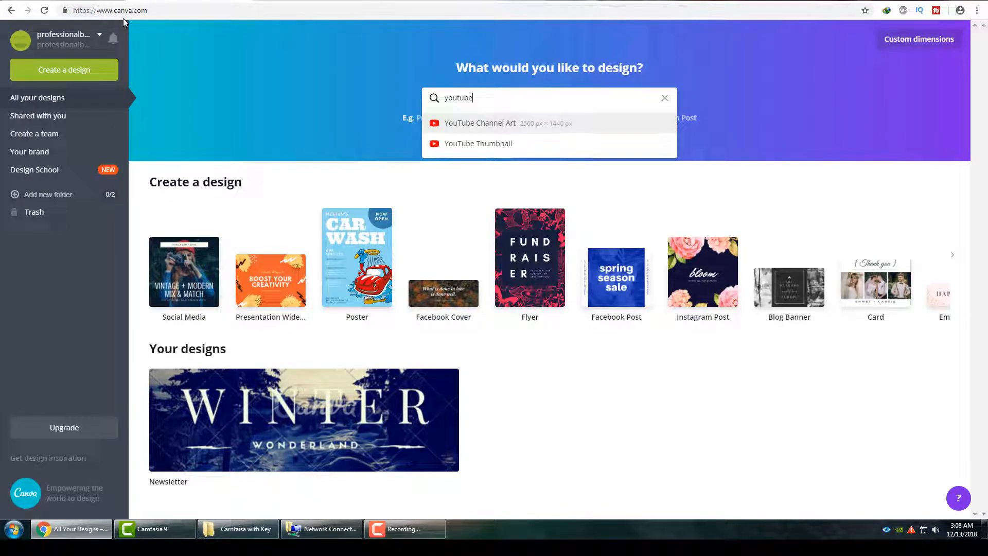
click(309, 2)
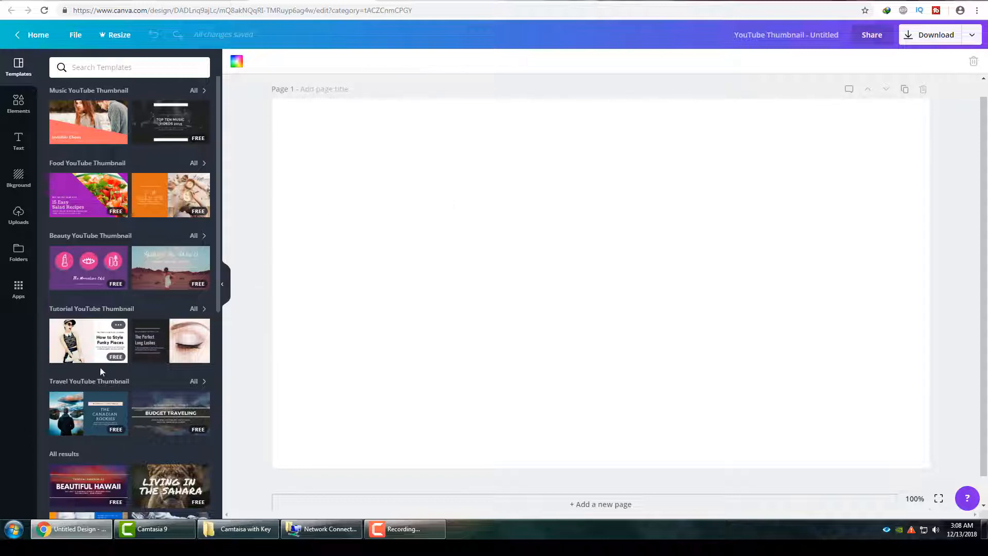
click(214, 1)
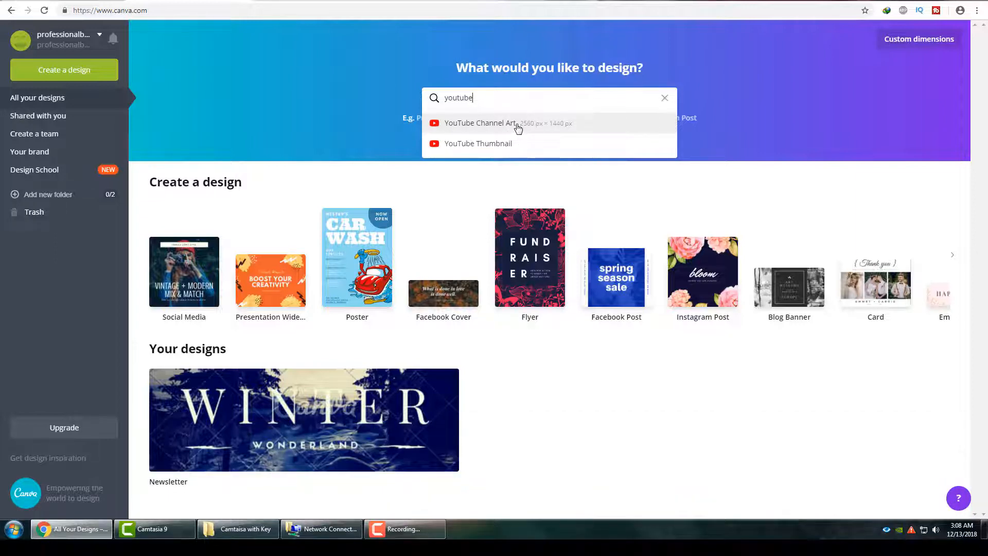
click(487, 147)
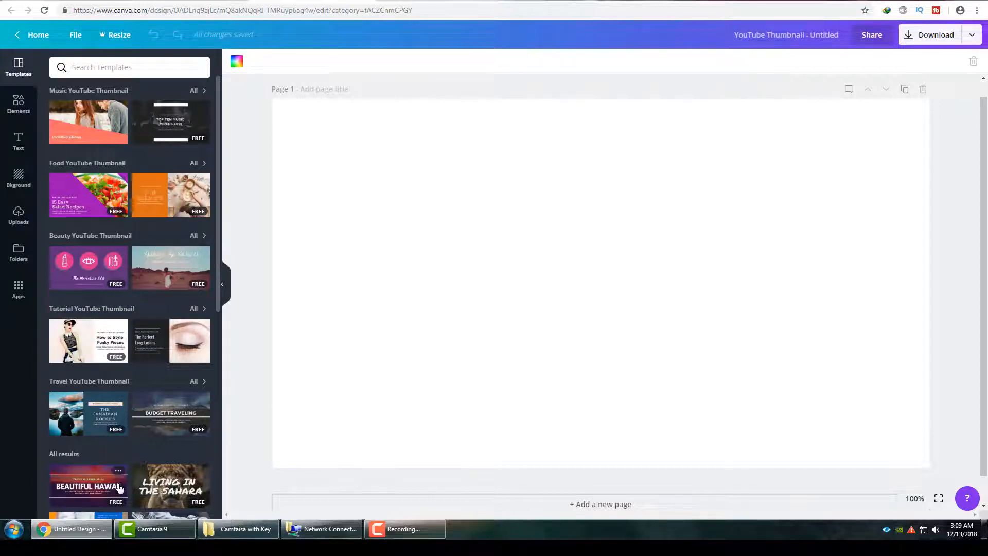
Apply the free "The Journey Inside You" template to the blank thumbnail page.
scroll(121, 456, down, 5)
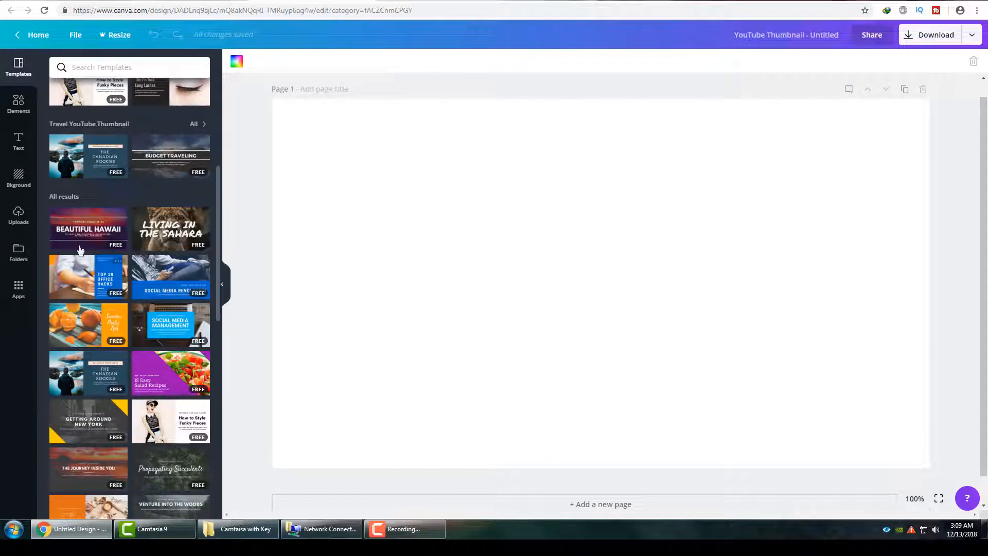
scroll(130, 423, down, 2)
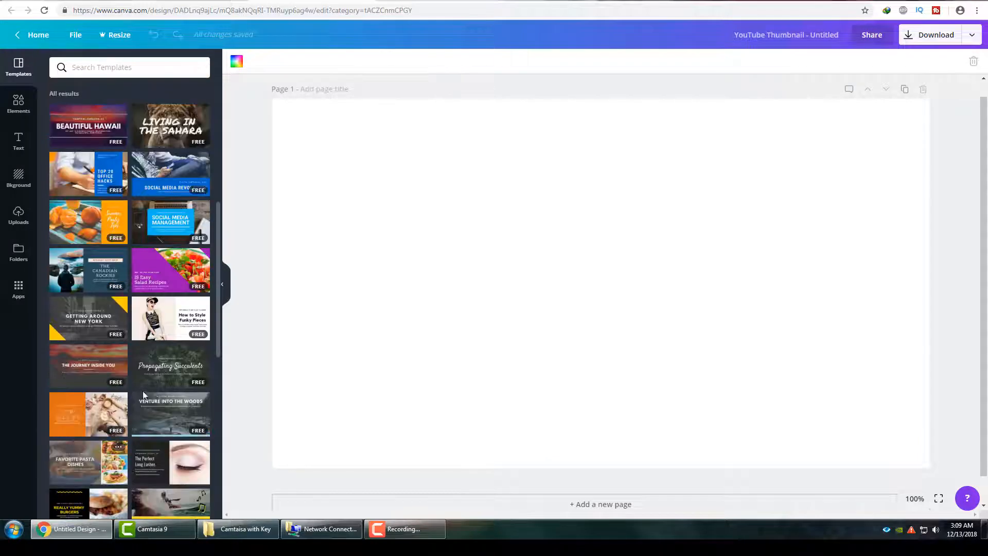
scroll(92, 418, down, 1)
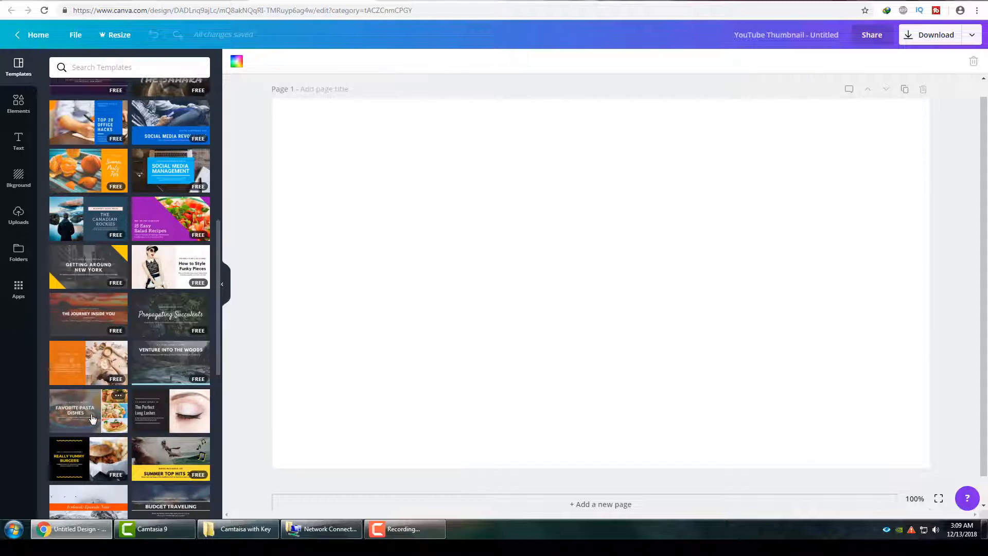
click(85, 327)
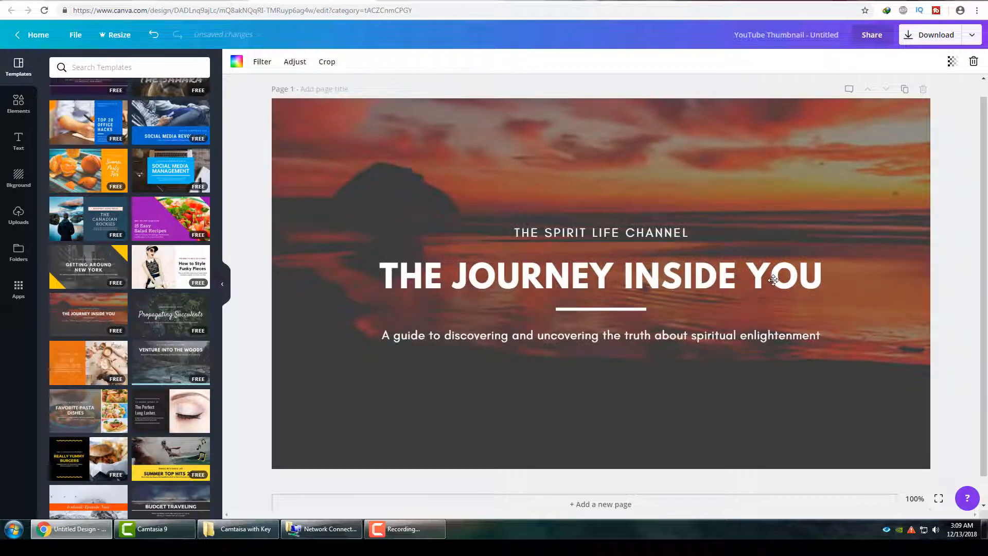
Replace the template's main heading with "CREATE PROFESSIONAL LOOKING VIDEO THUMNAIL".
click(836, 280)
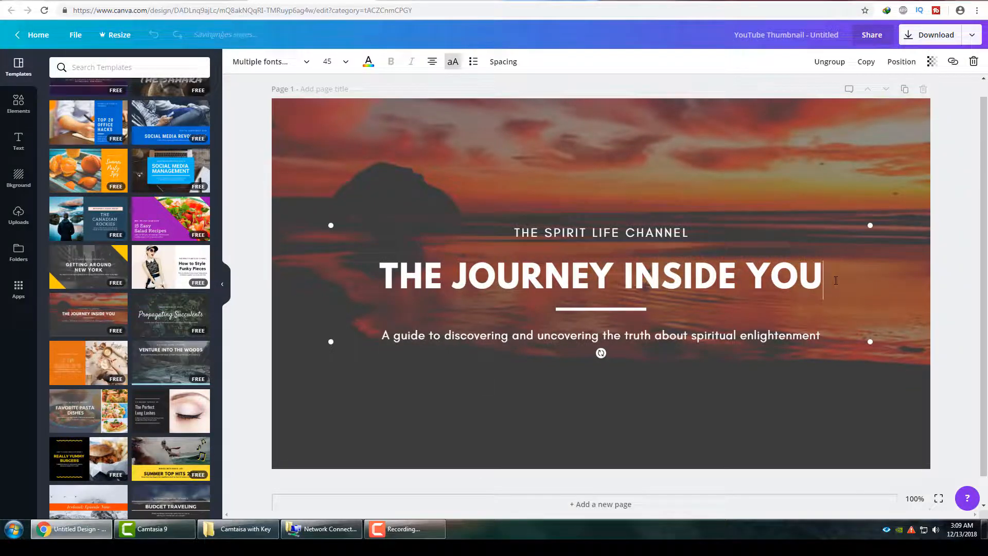
key(BackSpace)
key(BackSpace)
key(BackSpace)
key(BackSpace)
key(BackSpace)
key(BackSpace)
key(BackSpace)
key(BackSpace)
key(BackSpace)
key(BackSpace)
key(BackSpace)
key(BackSpace)
key(BackSpace)
key(BackSpace)
key(BackSpace)
key(BackSpace)
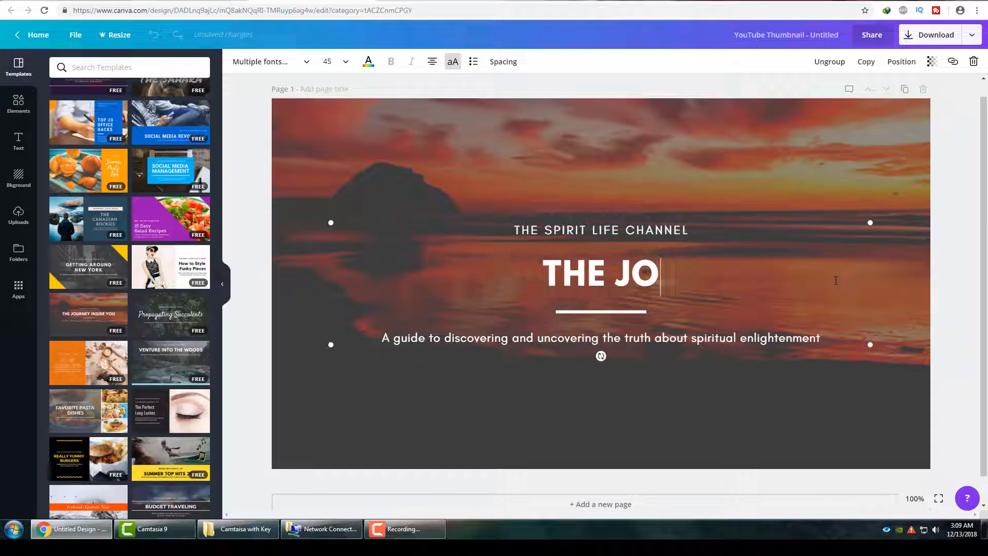
key(BackSpace)
key(BackSpace)
key(BackSpace)
key(BackSpace)
key(BackSpace)
key(BackSpace)
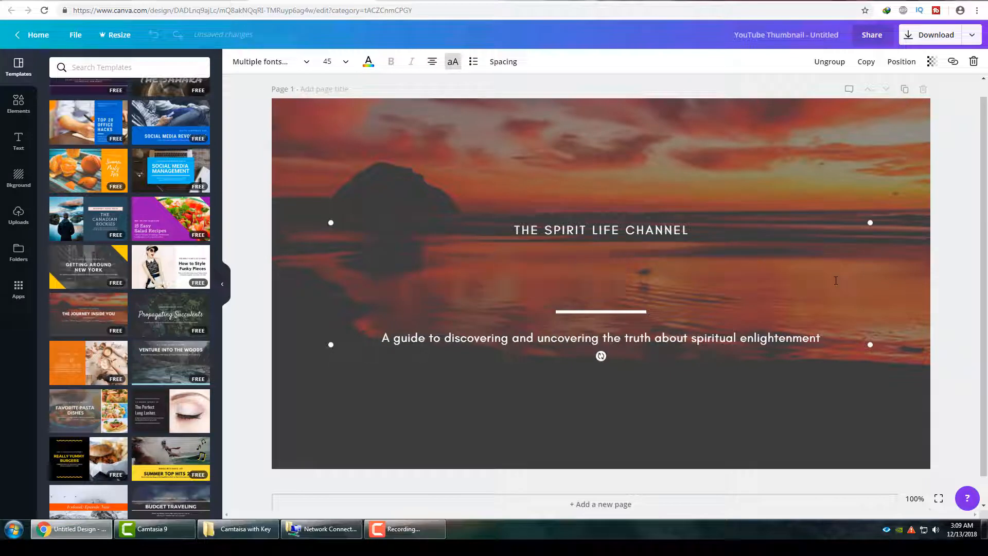
text(CREATE )
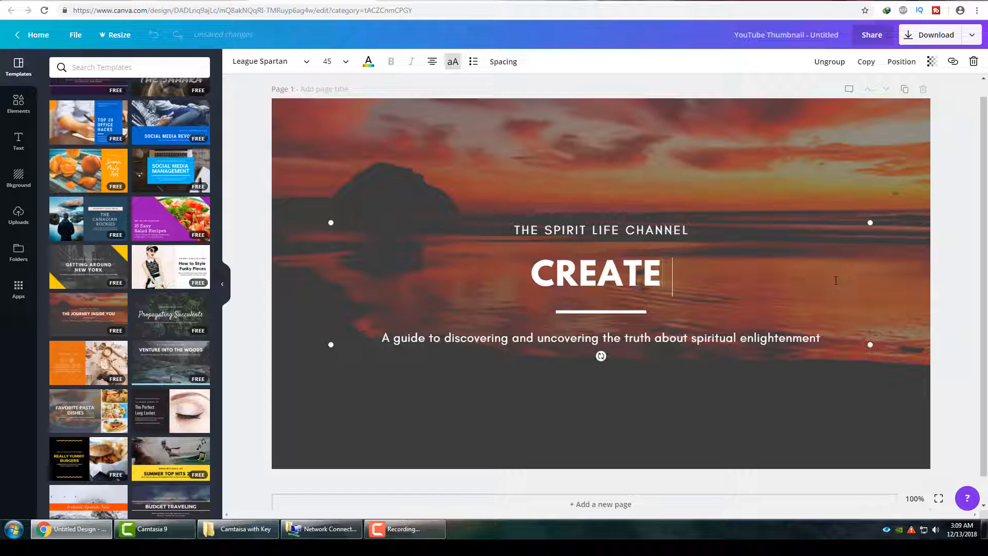
text(PROFE)
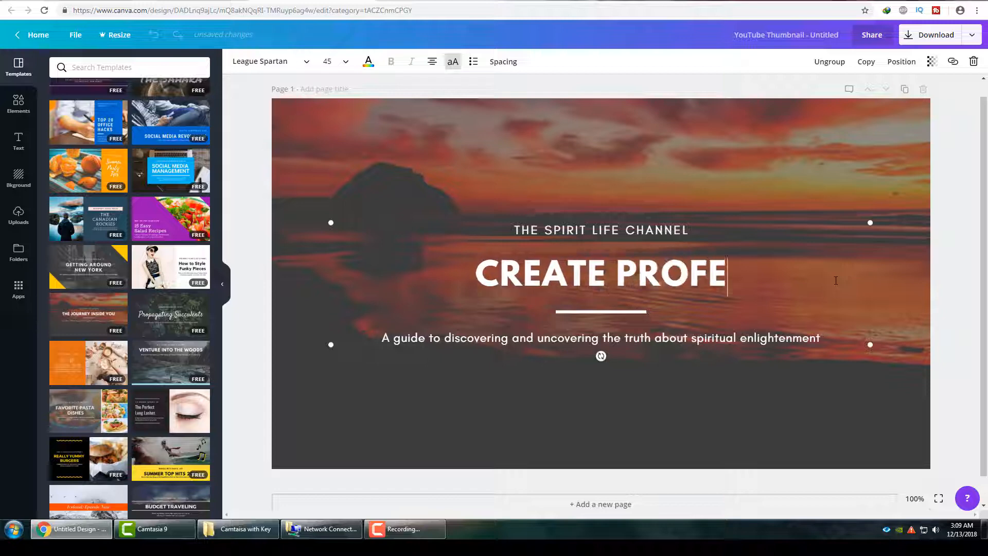
text(SSIONAL )
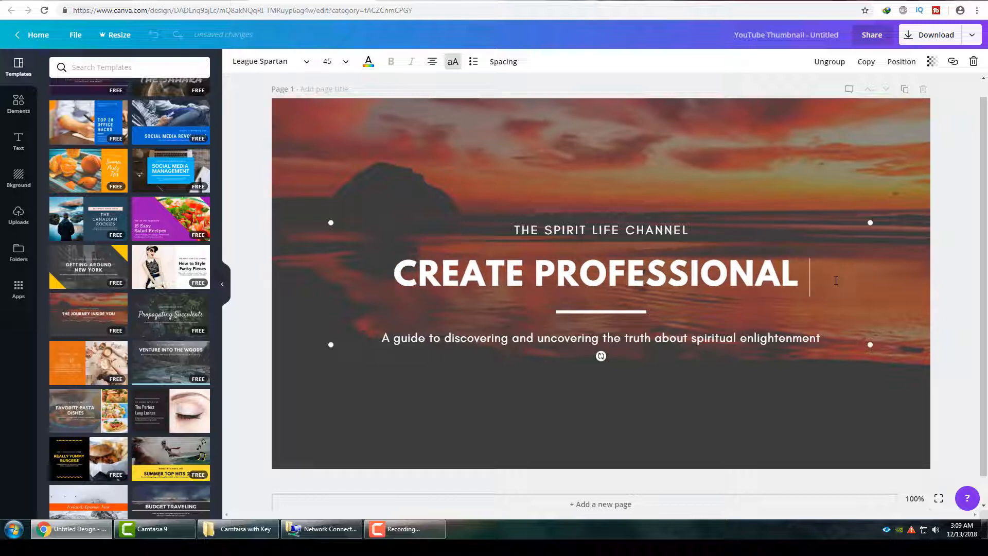
text(LOOKING)
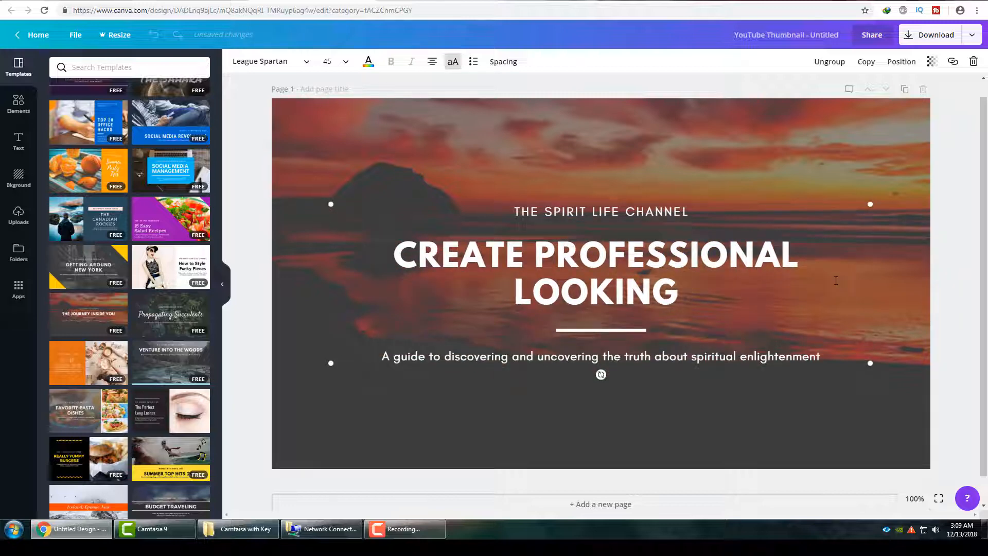
text( VIDE)
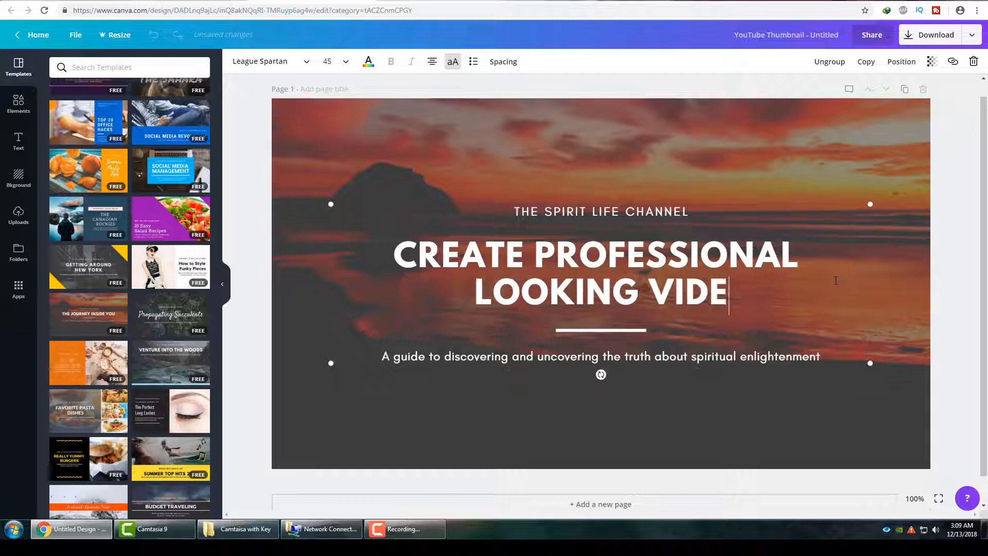
text(O THUMNAIL)
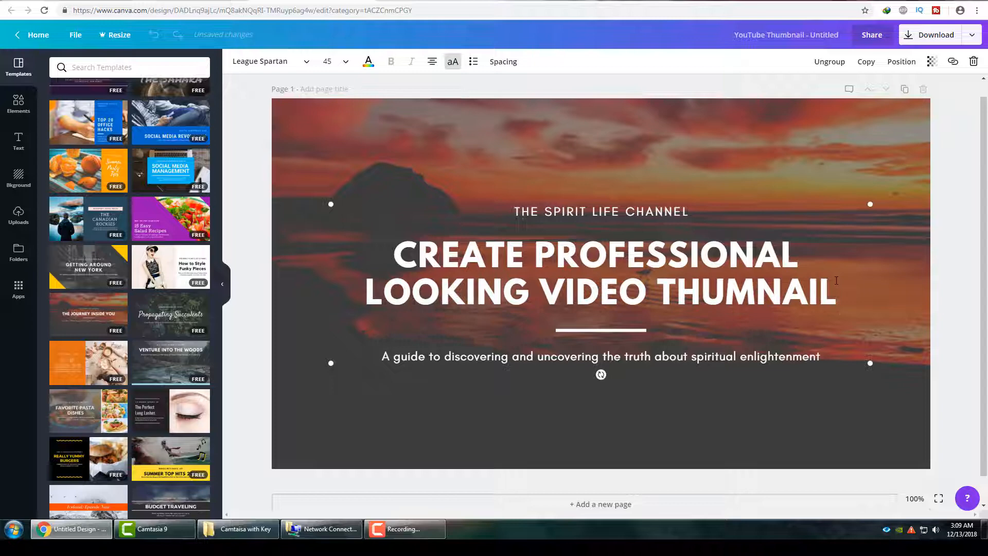
click(728, 422)
Correct the spelling of the heading's last word to "THUMBNAIL".
click(710, 295)
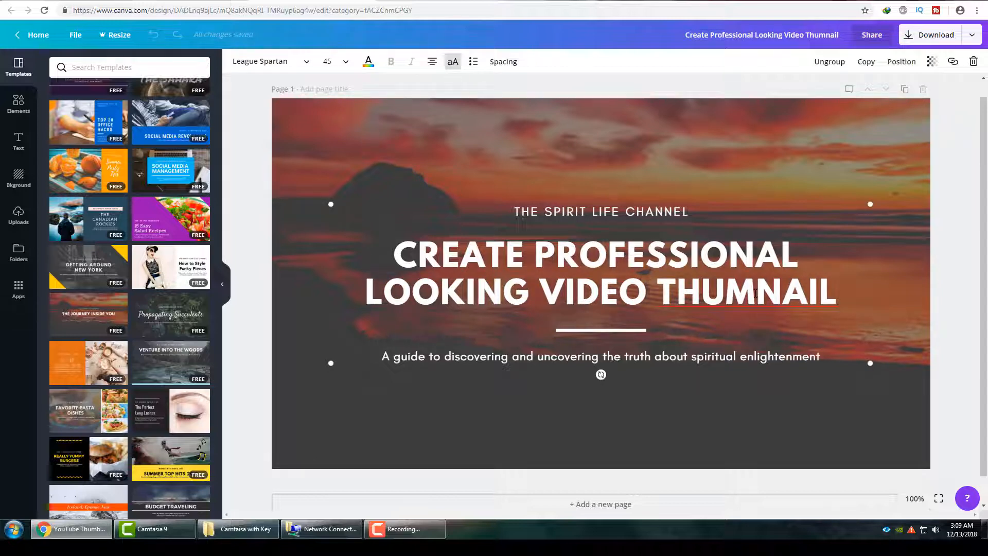
text(B)
click(759, 419)
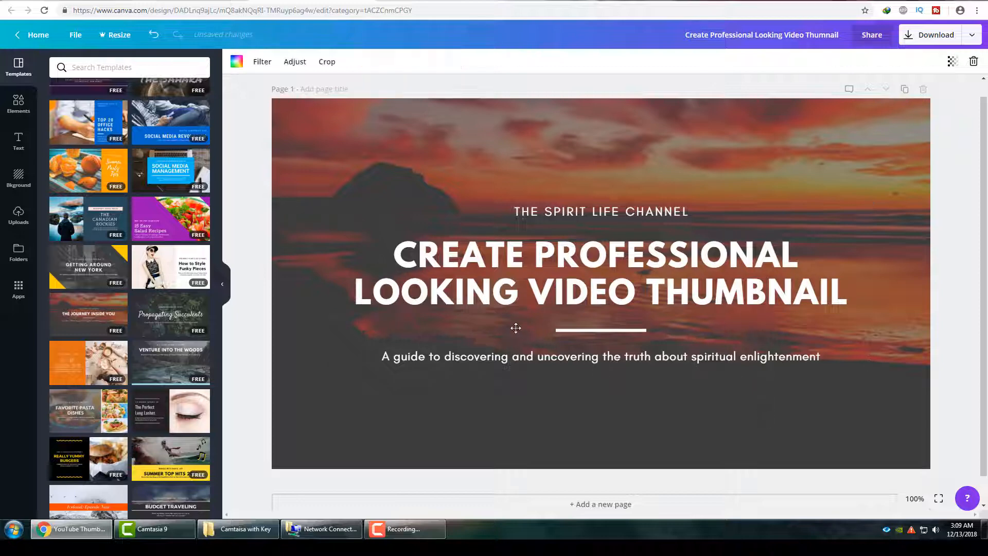
Delete the "The Spirit Life Channel" line above the heading and the guide subtitle below it.
click(599, 211)
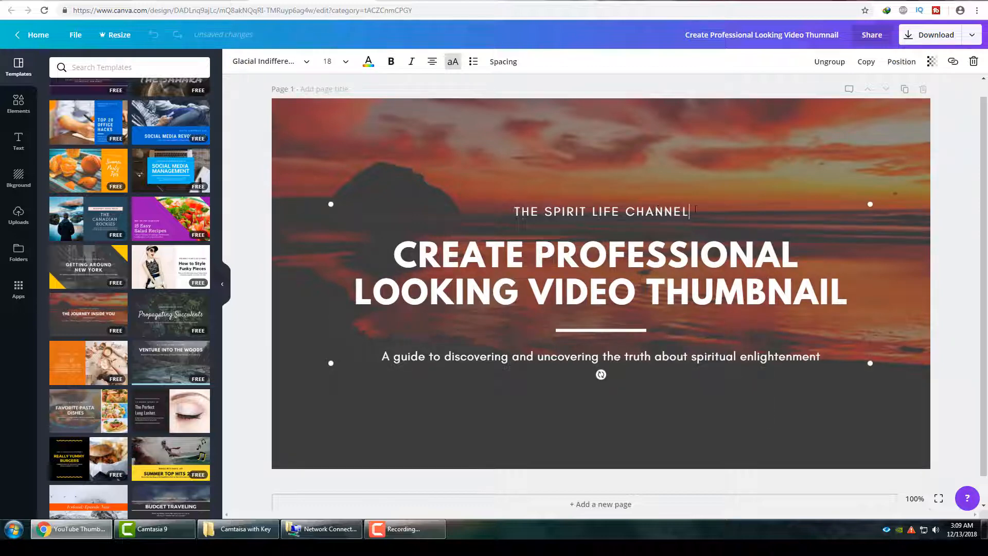
drag(696, 210, 512, 211)
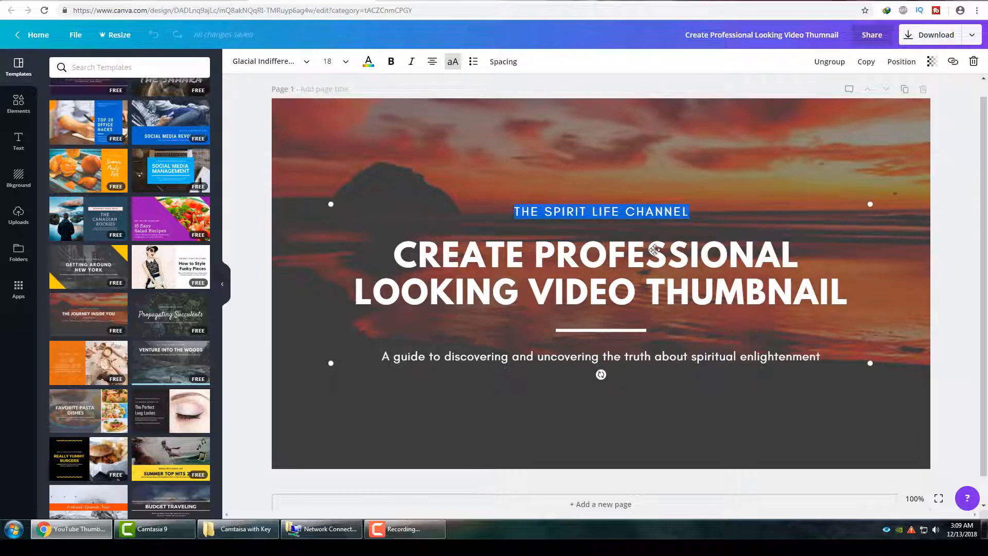
key(BackSpace)
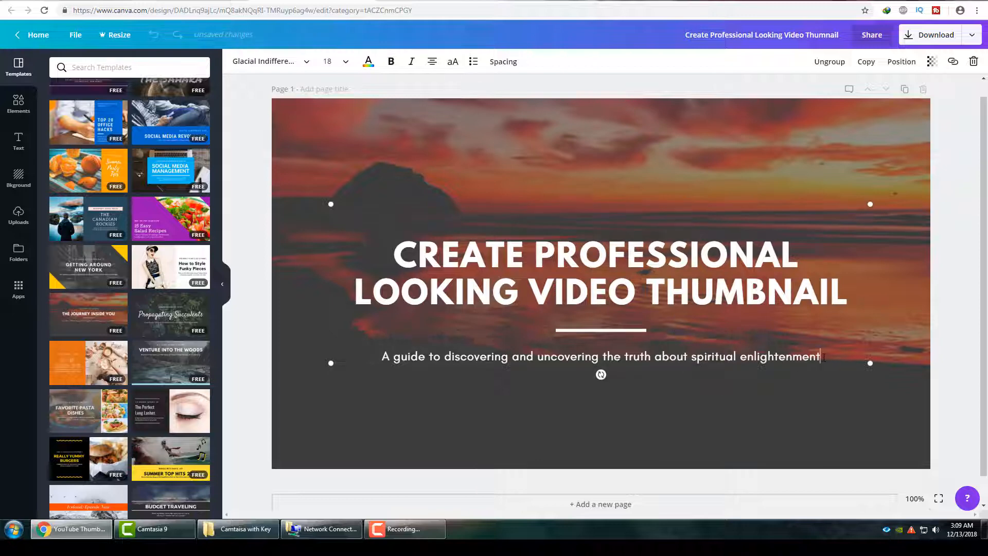
drag(823, 358, 354, 356)
key(BackSpace)
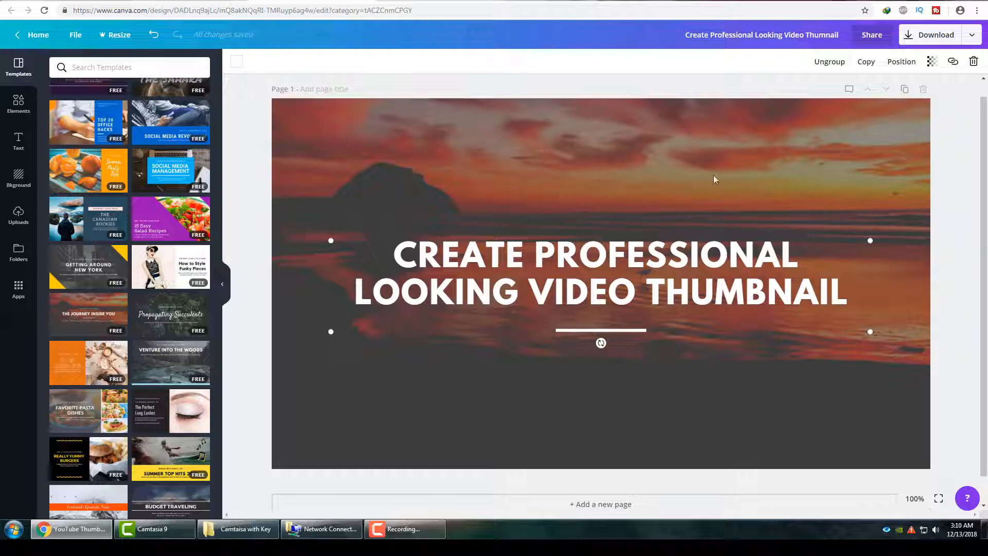
Browse the YouTube thumbnail templates to examine the available free and paid designs.
scroll(133, 341, down, 6)
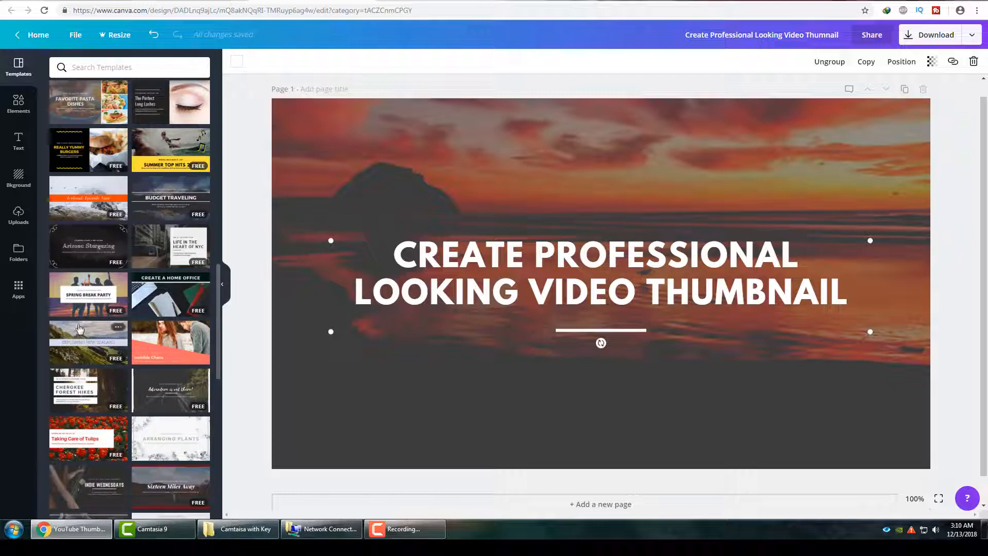
scroll(79, 330, down, 3)
scroll(124, 492, down, 6)
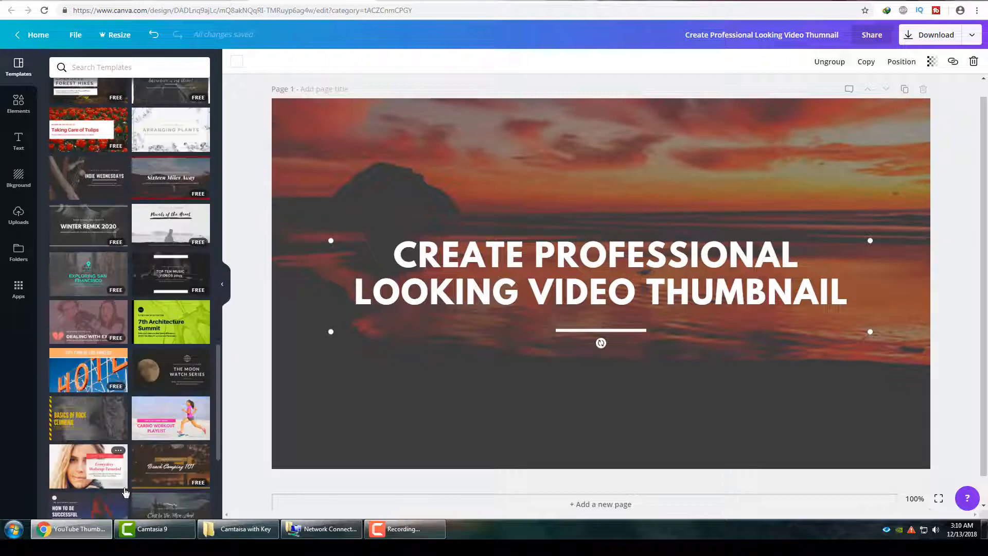
scroll(124, 492, down, 8)
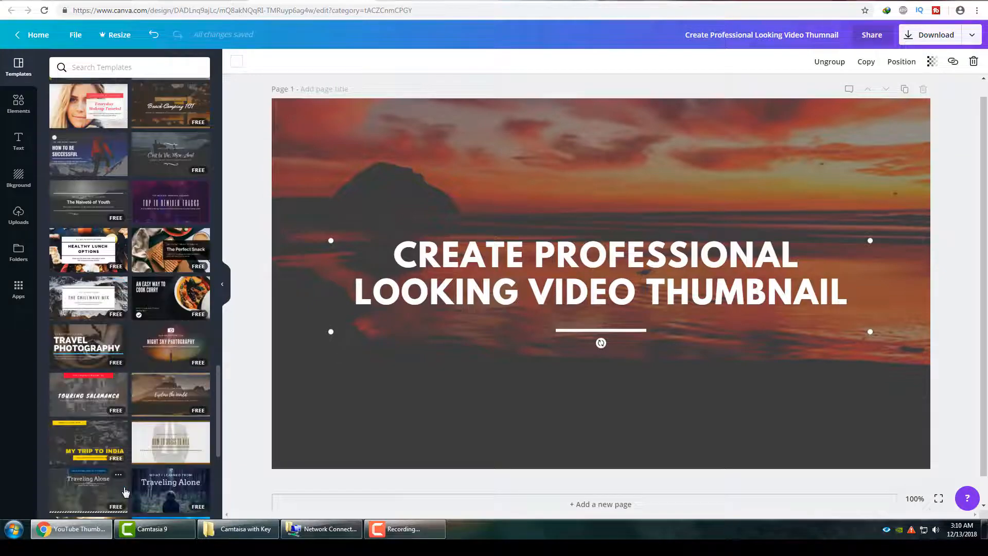
scroll(124, 492, down, 3)
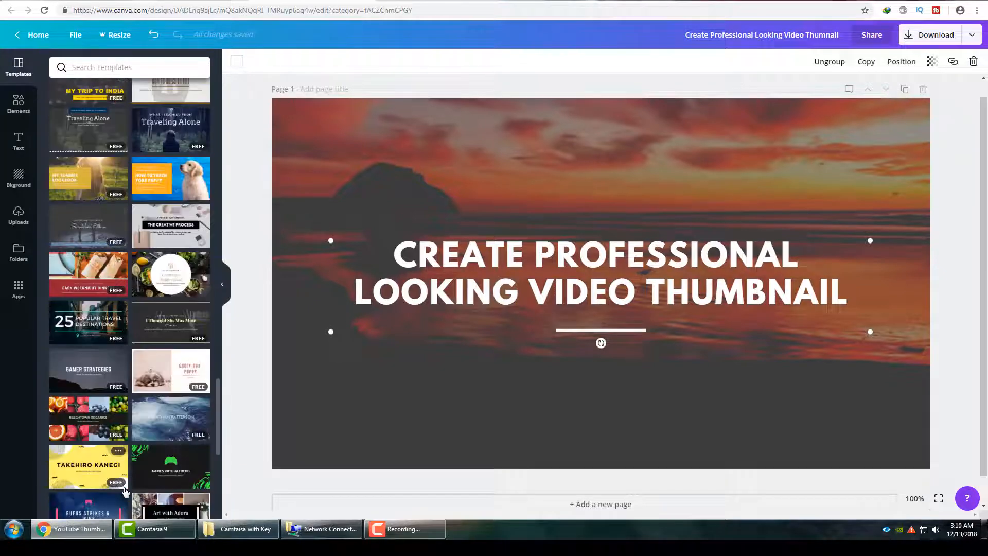
scroll(124, 489, down, 3)
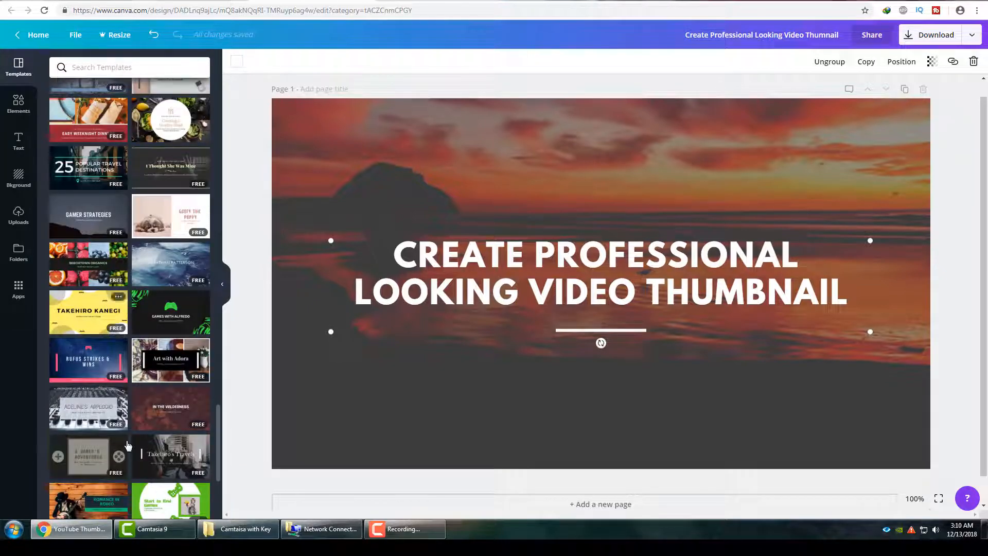
scroll(109, 301, down, 4)
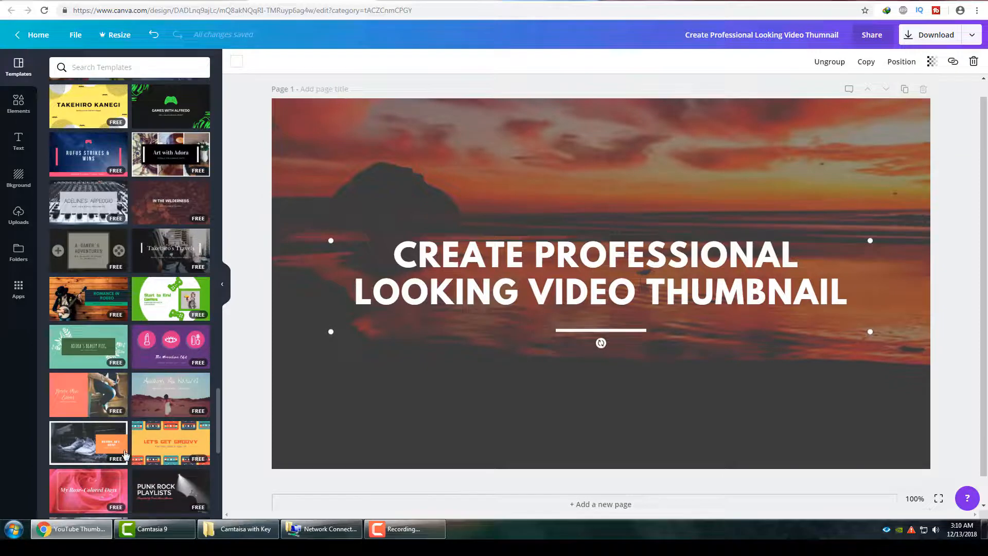
scroll(125, 456, down, 3)
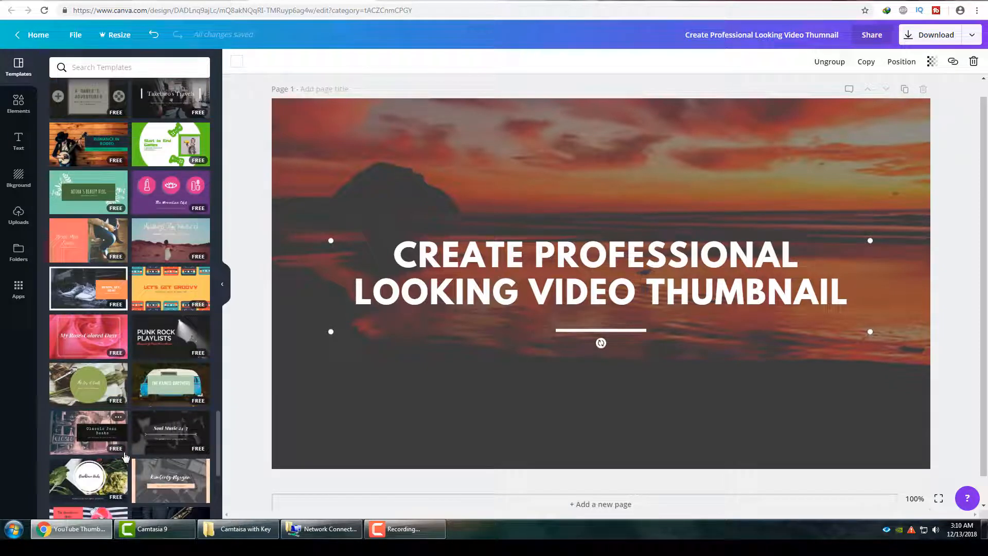
scroll(126, 463, down, 3)
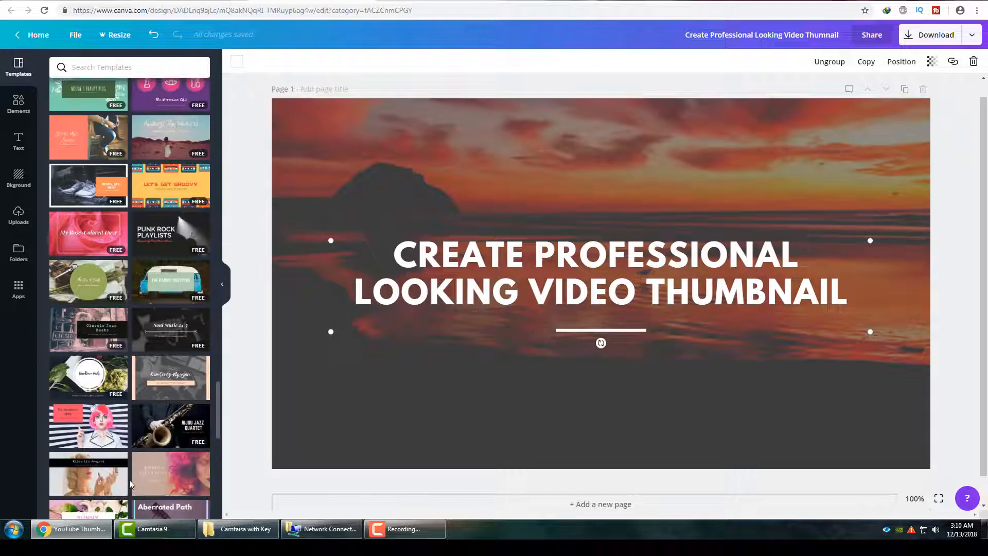
scroll(131, 479, down, 6)
scroll(129, 469, down, 15)
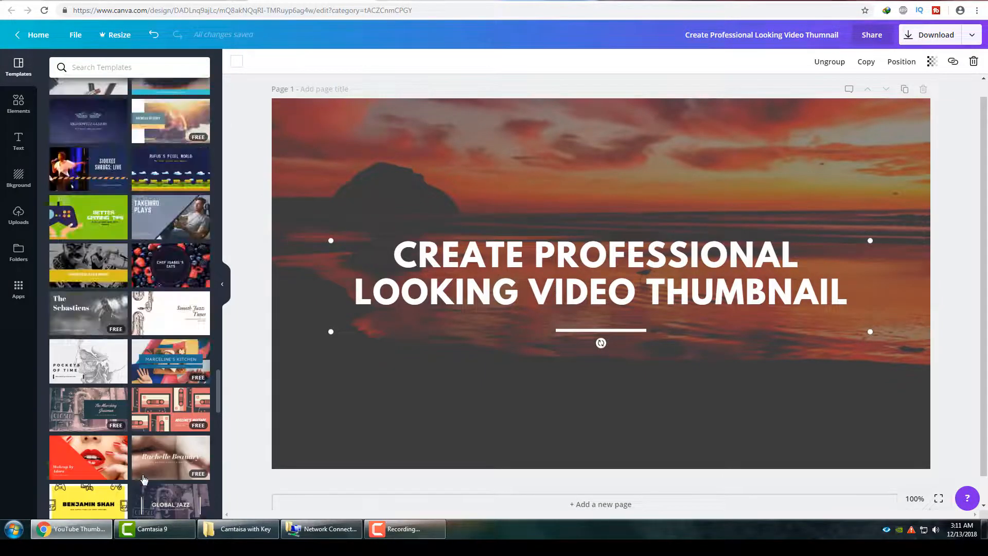
scroll(99, 460, up, 10)
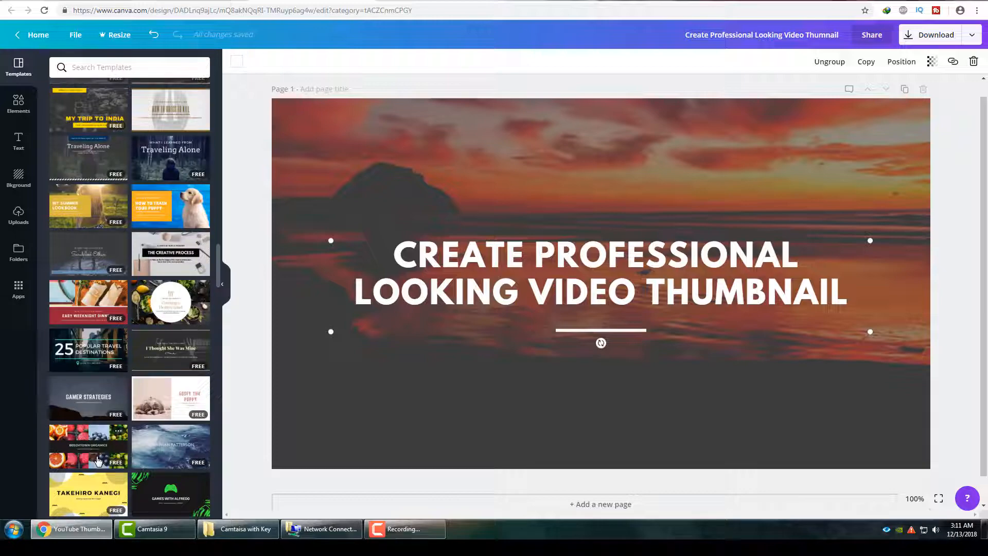
scroll(109, 472, up, 2)
scroll(110, 473, up, 10)
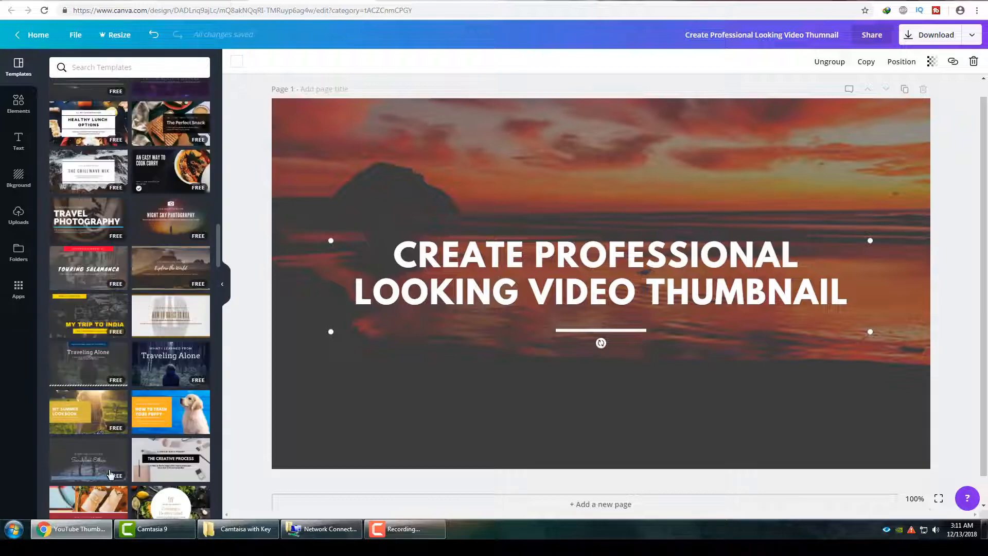
scroll(110, 473, up, 15)
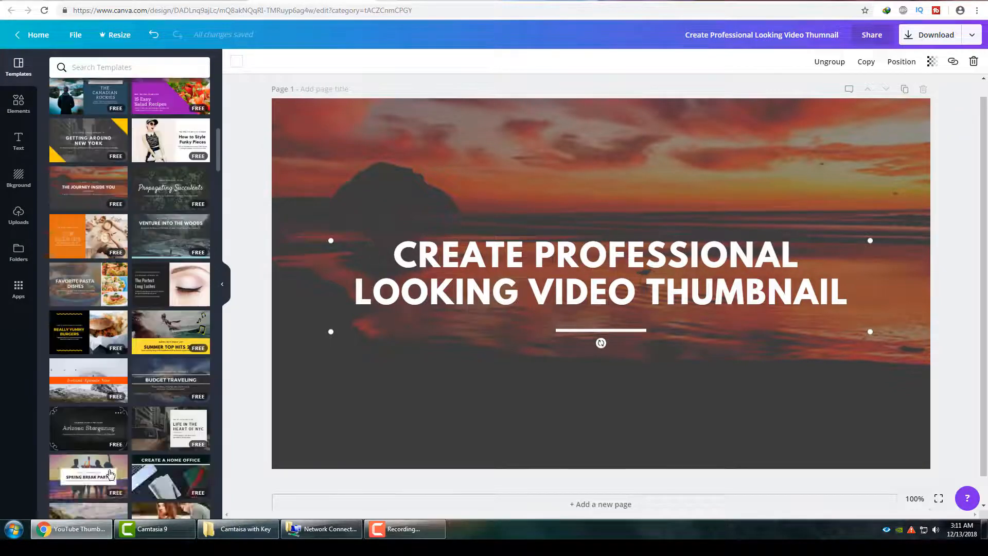
Set the font size of the heading "CREATE PROFESSIONAL LOOKING VIDEO THUMBNAIL" to 80.
scroll(110, 401, up, 2)
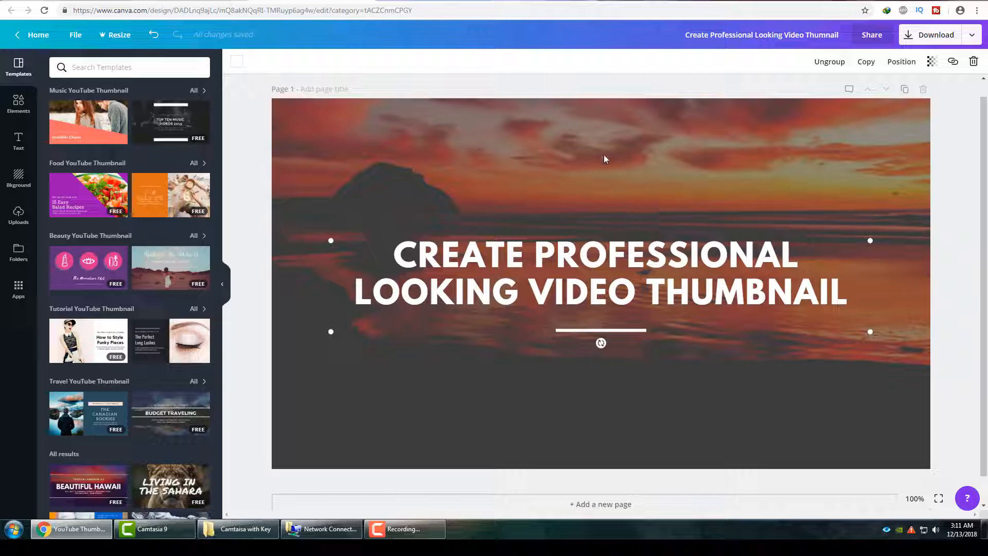
click(530, 278)
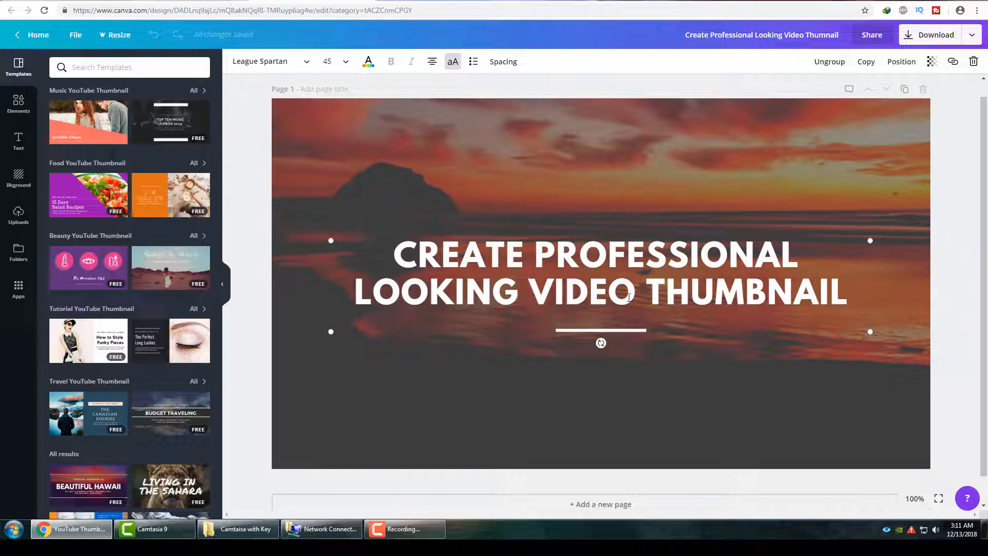
click(851, 280)
click(346, 61)
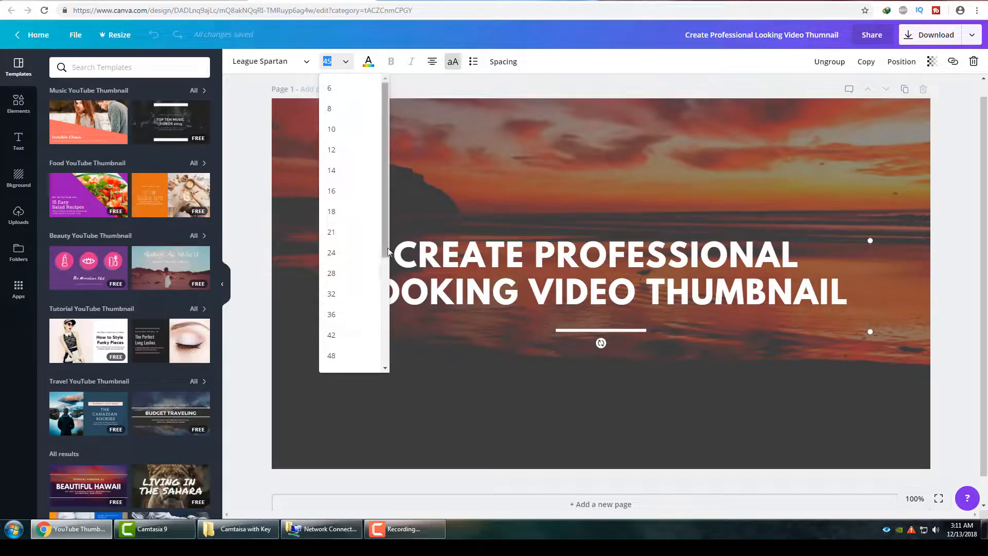
drag(388, 251, 387, 327)
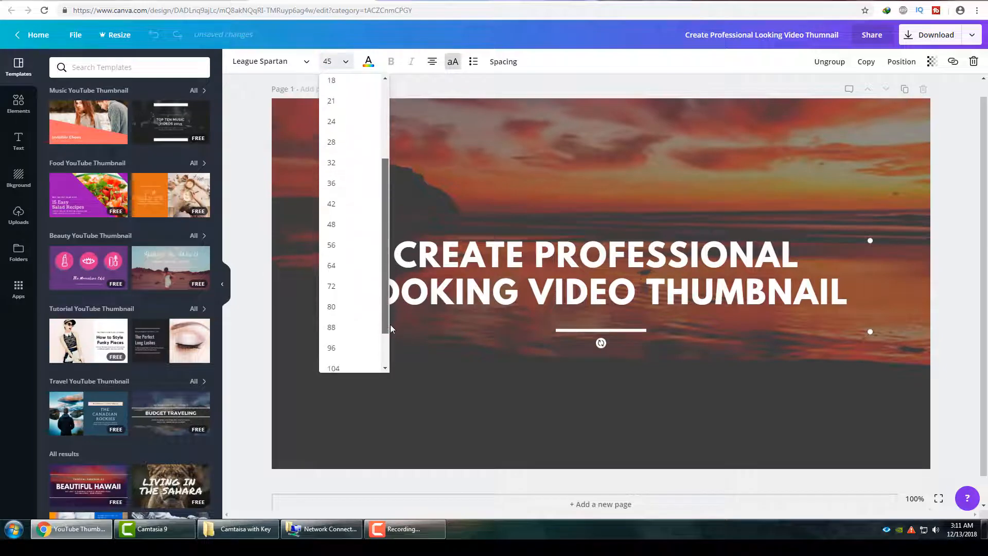
click(331, 307)
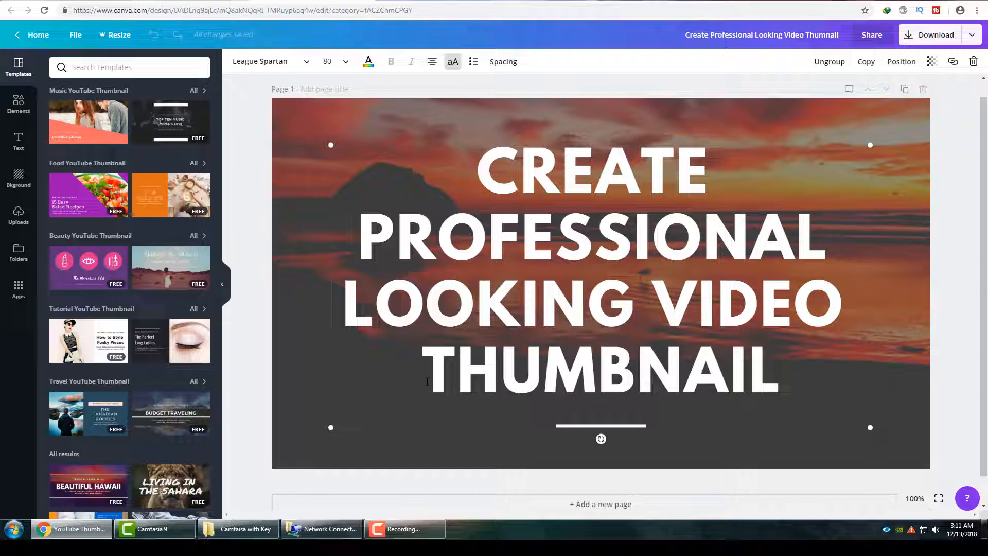
click(409, 435)
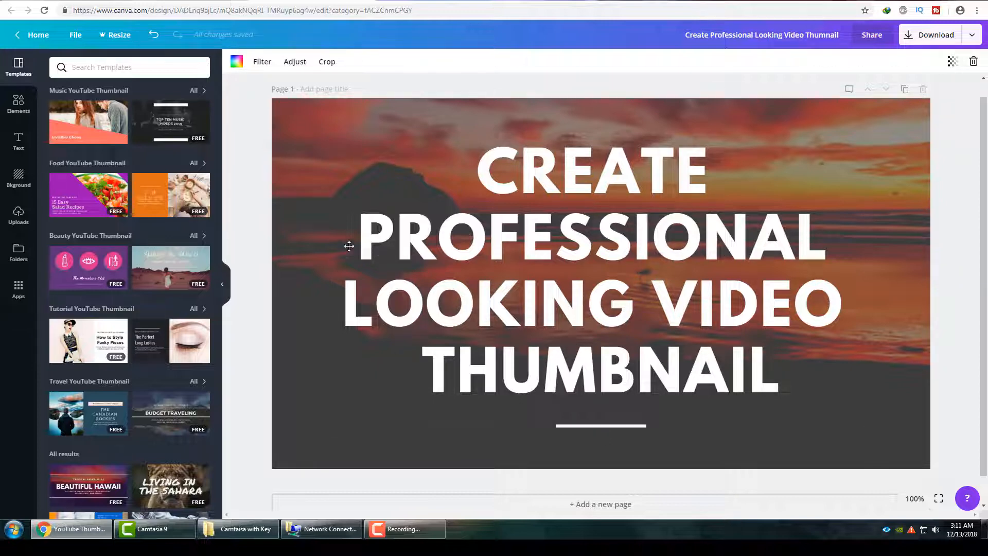
Colour the word "CREATE" in the heading black.
click(481, 182)
drag(477, 181, 614, 180)
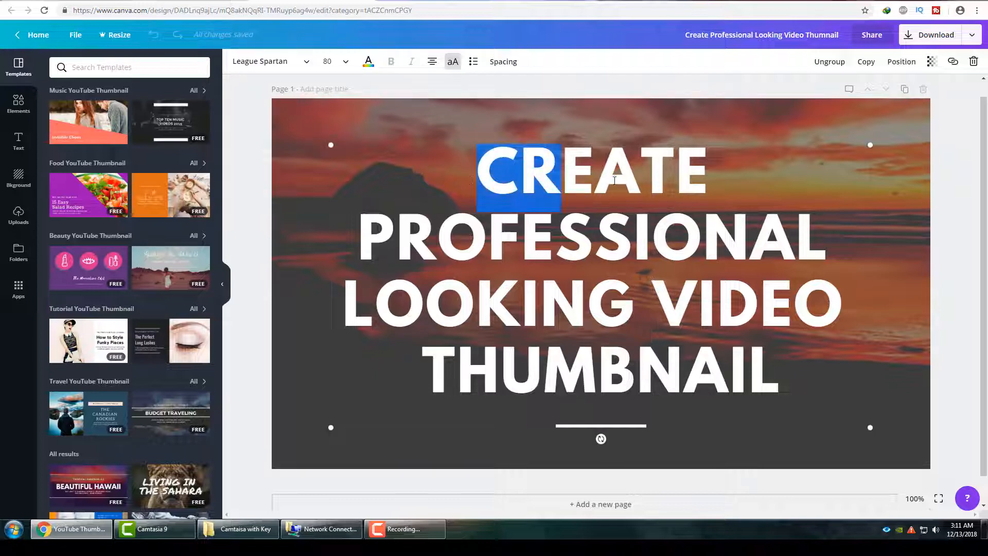
click(645, 253)
drag(468, 175, 706, 177)
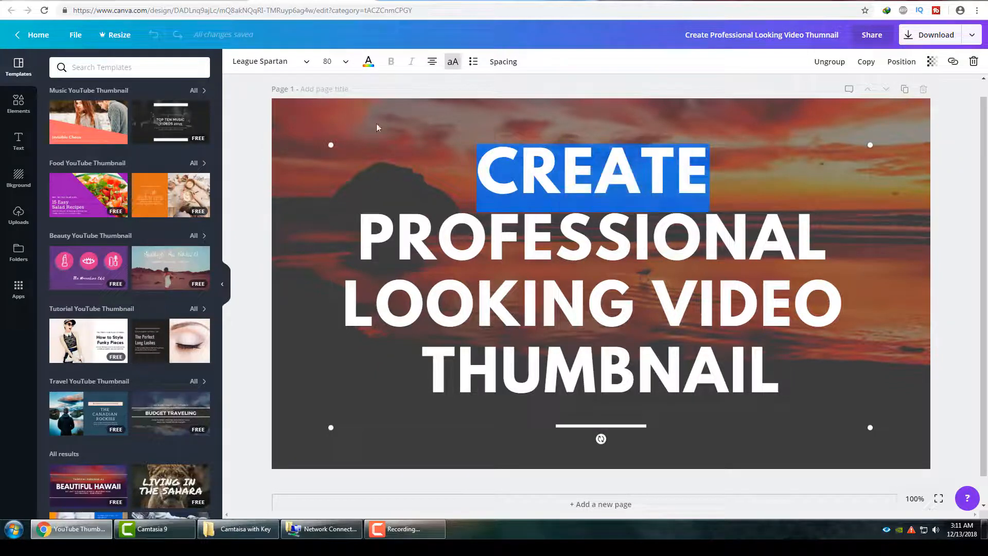
click(368, 62)
click(399, 100)
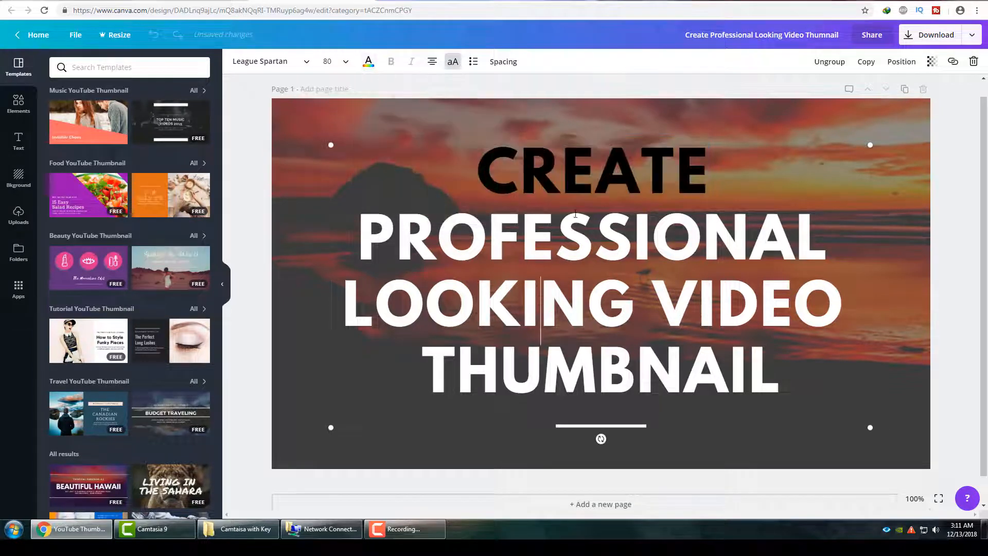
Recolour the word "CREATE" in the heading with the coral red default colour.
drag(474, 169, 725, 174)
click(329, 61)
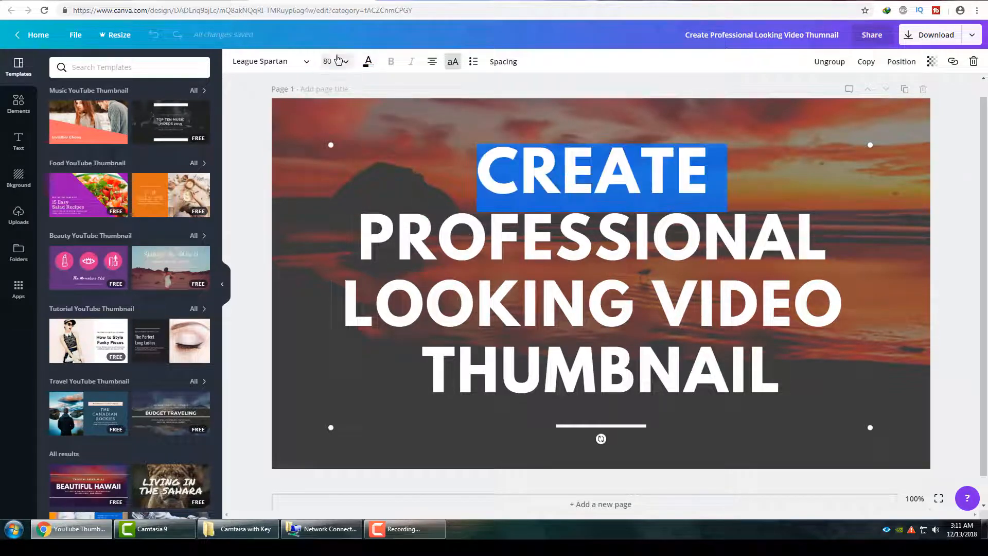
click(368, 62)
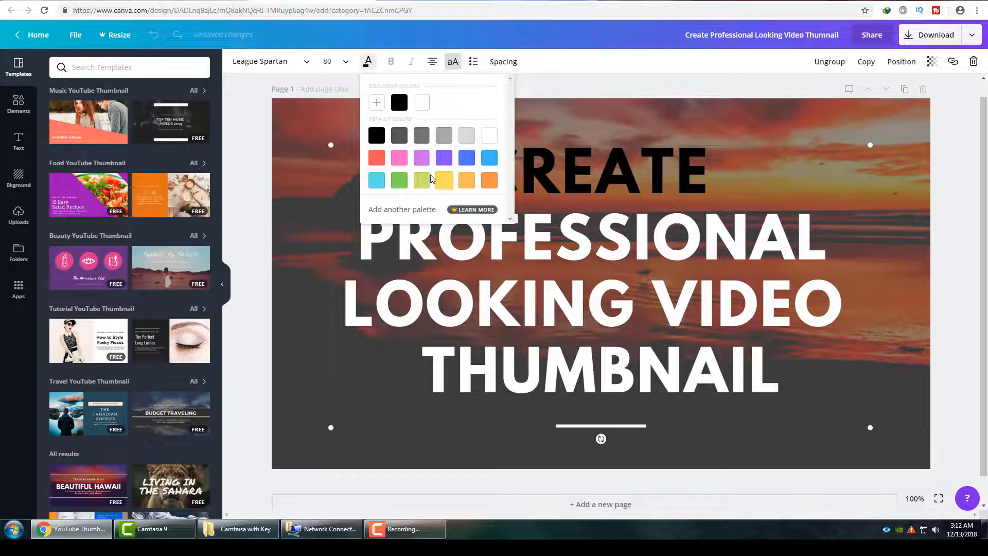
click(376, 157)
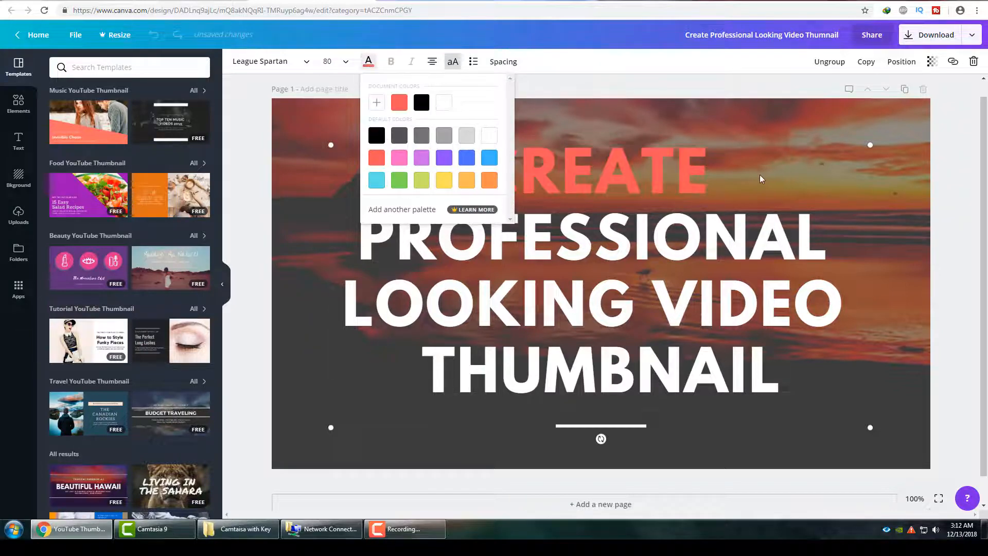
drag(468, 175, 736, 171)
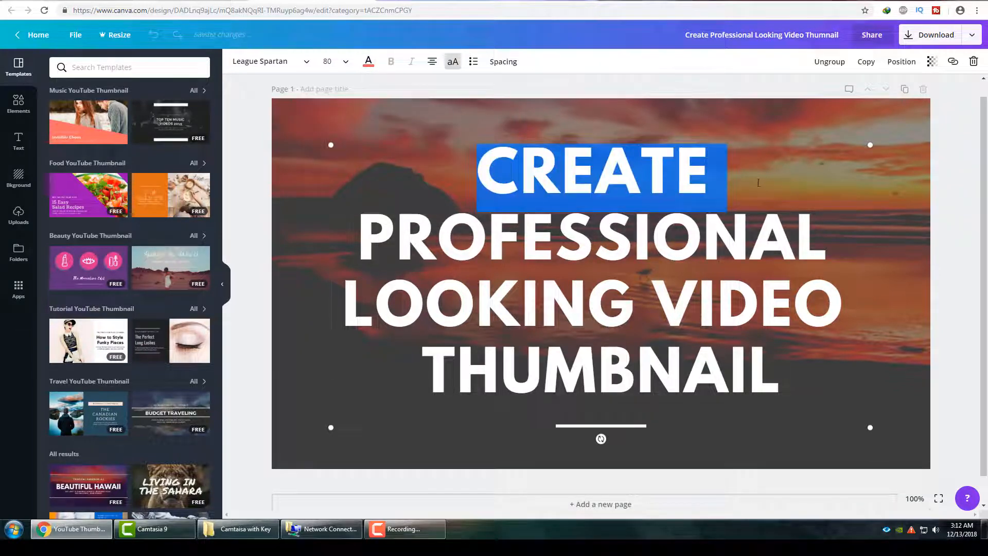
click(737, 172)
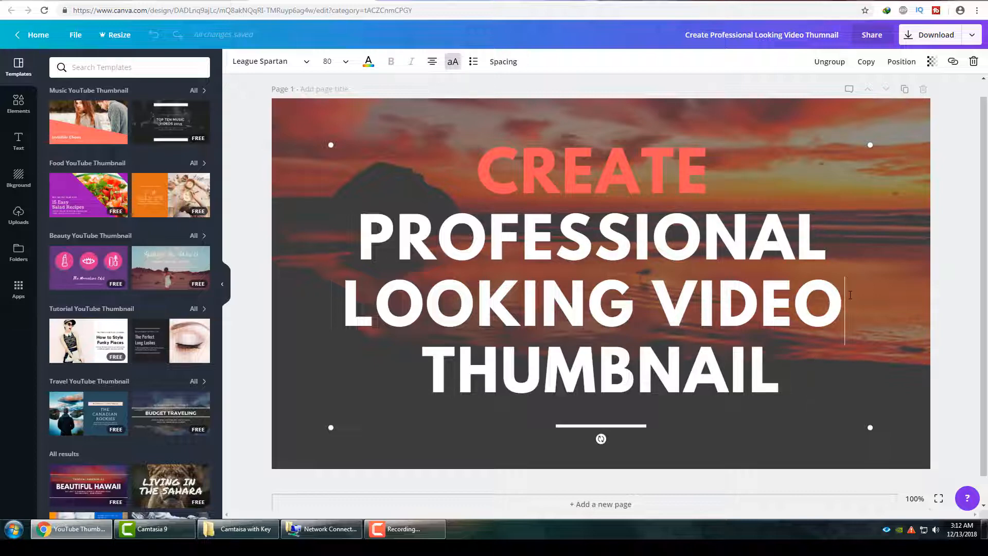
Change "VIDEO" to "VIDEOS" and delete "PROFESSIONAL LOOKING" so the heading reads "CREATE VIDEOS THUMBNAIL" with single spaces.
text(S)
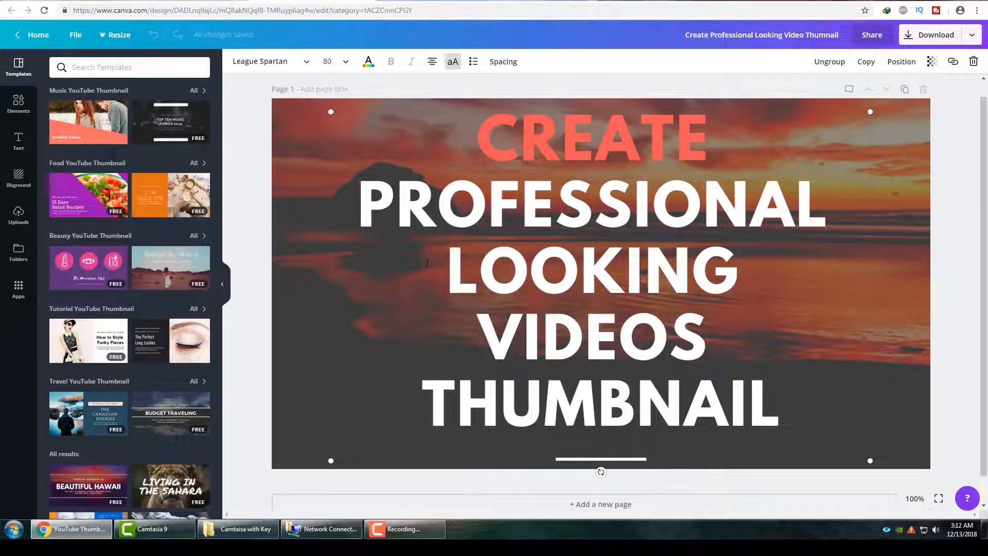
click(753, 276)
drag(717, 271, 369, 202)
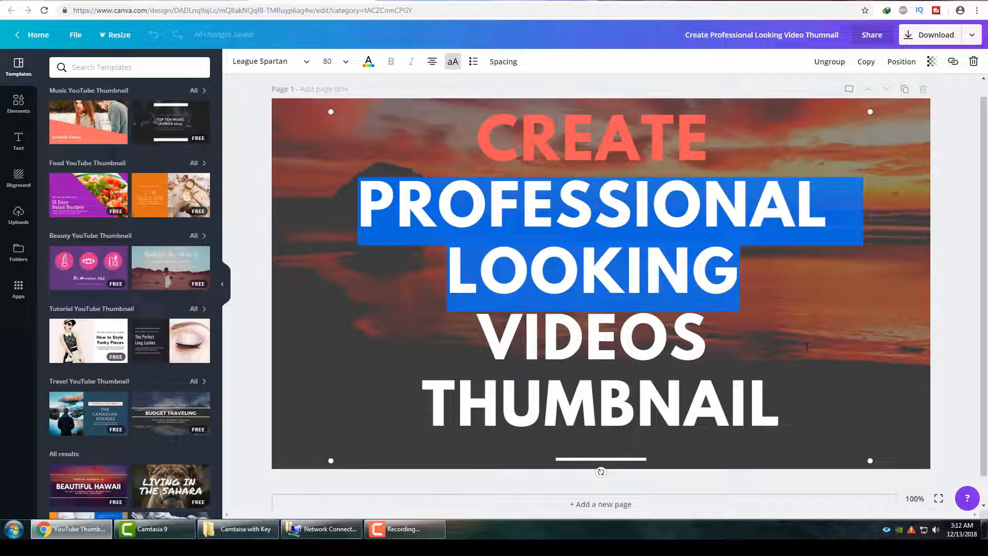
key(BackSpace)
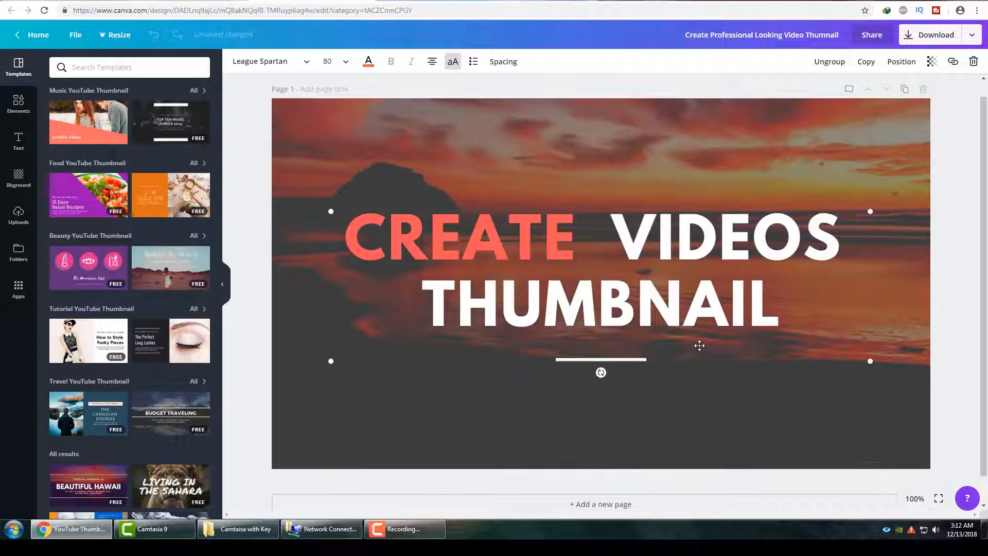
key(BackSpace)
key(BackSpace)
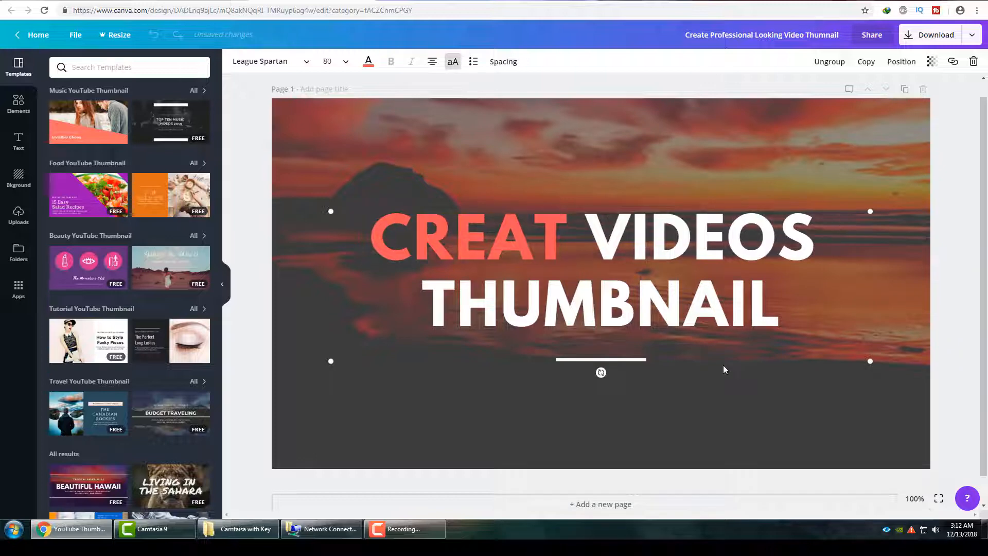
text(E)
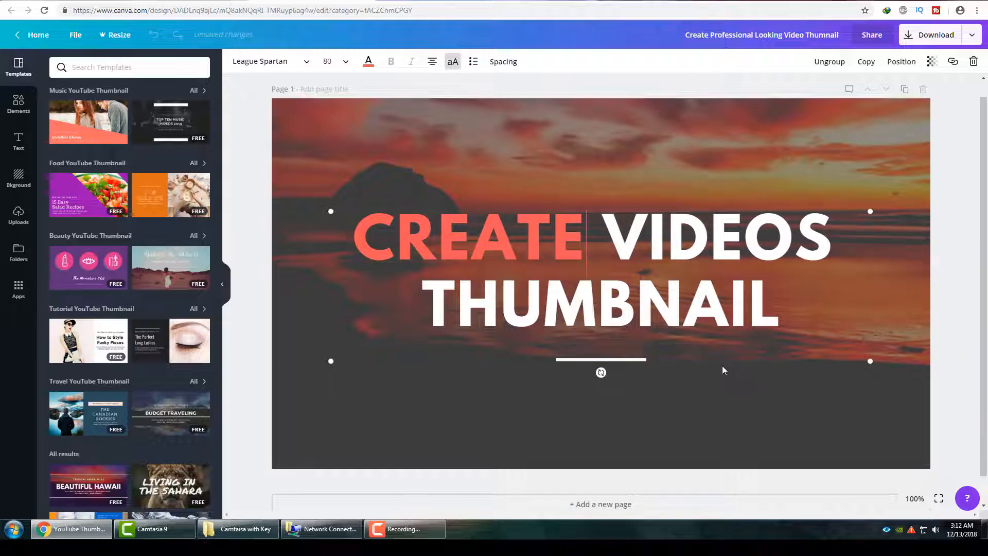
Colour the word "VIDEOS" in the heading black.
key(shift+Right)
key(shift+Right)
key(shift+Right)
key(shift+Right)
key(shift+Right)
key(shift+Right)
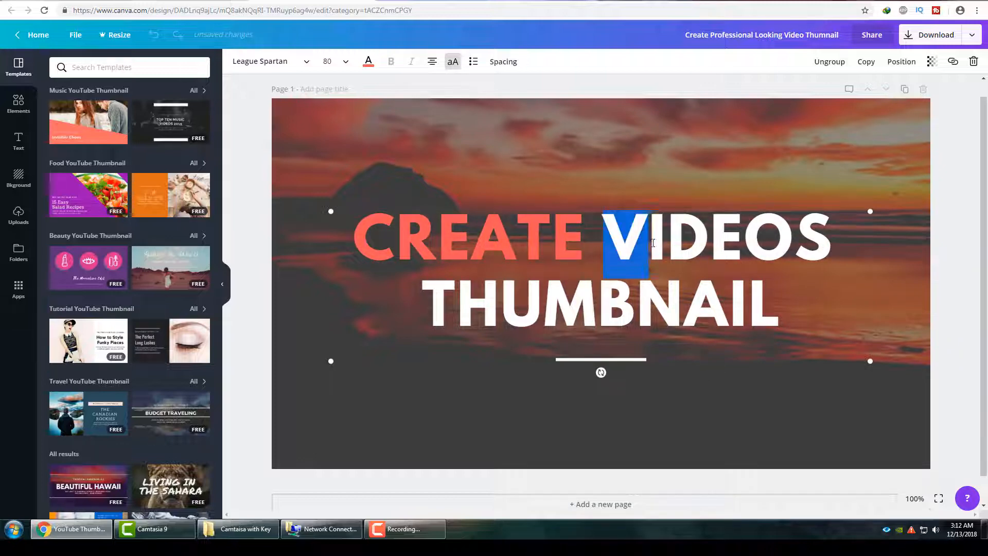
click(368, 62)
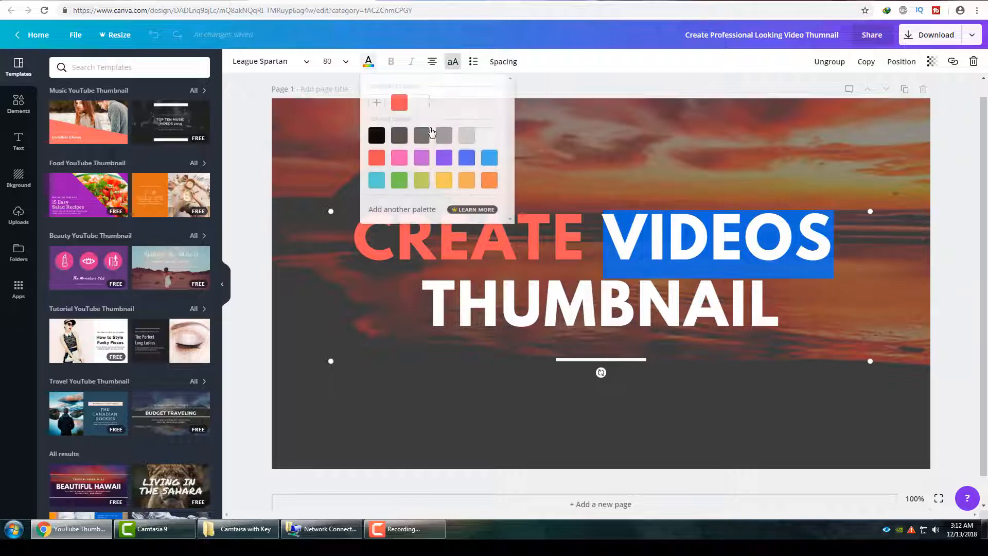
click(432, 394)
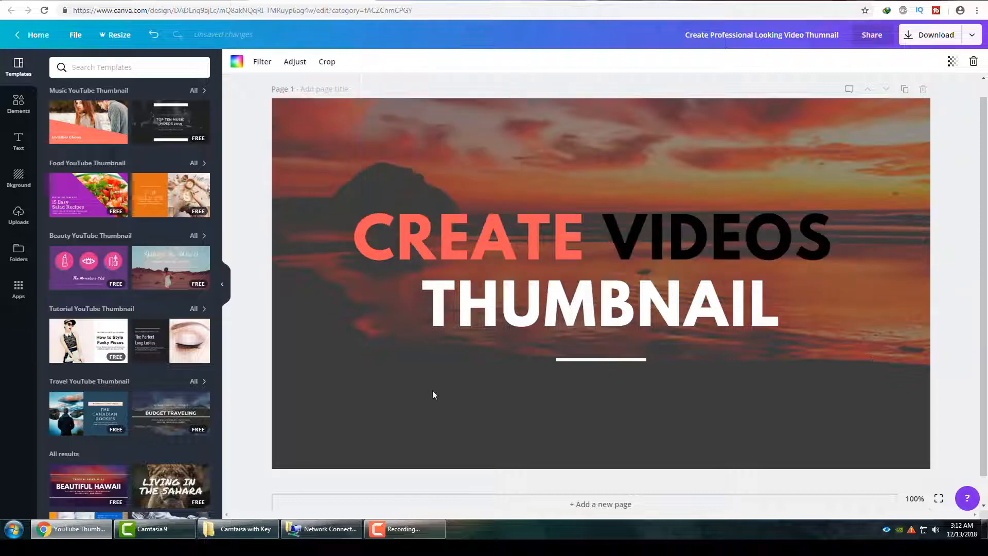
Colour the word "THUMBNAIL" in the heading blue.
click(429, 316)
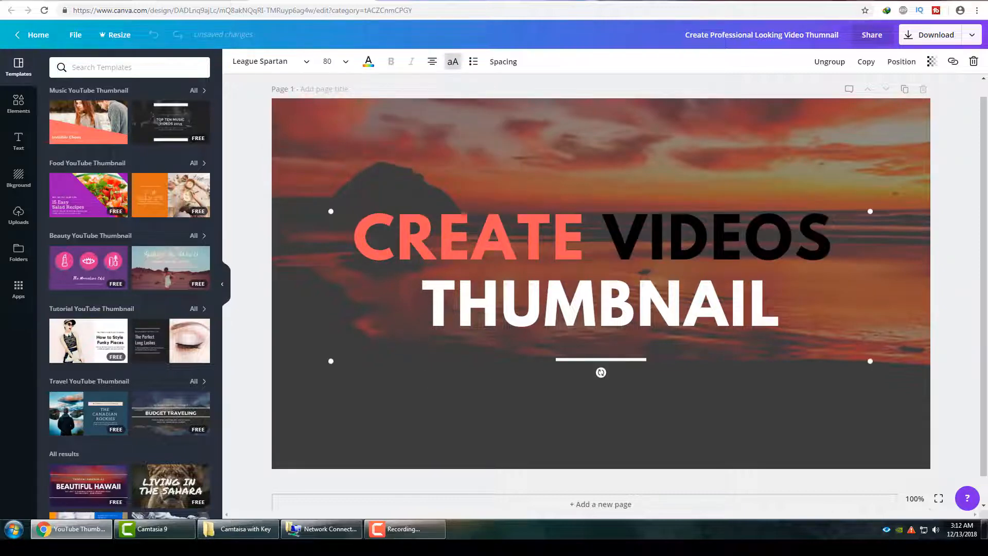
drag(423, 308, 782, 308)
click(369, 62)
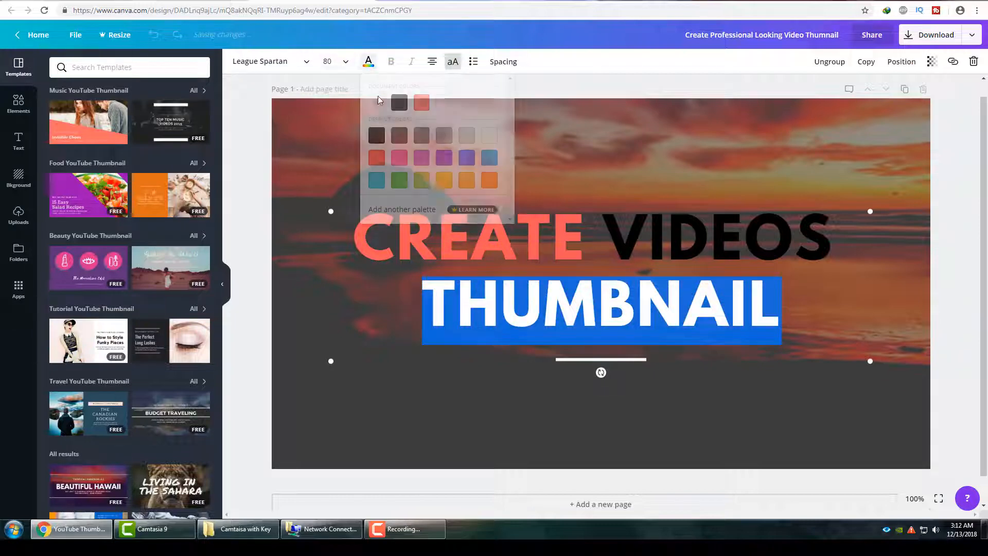
click(466, 158)
click(560, 440)
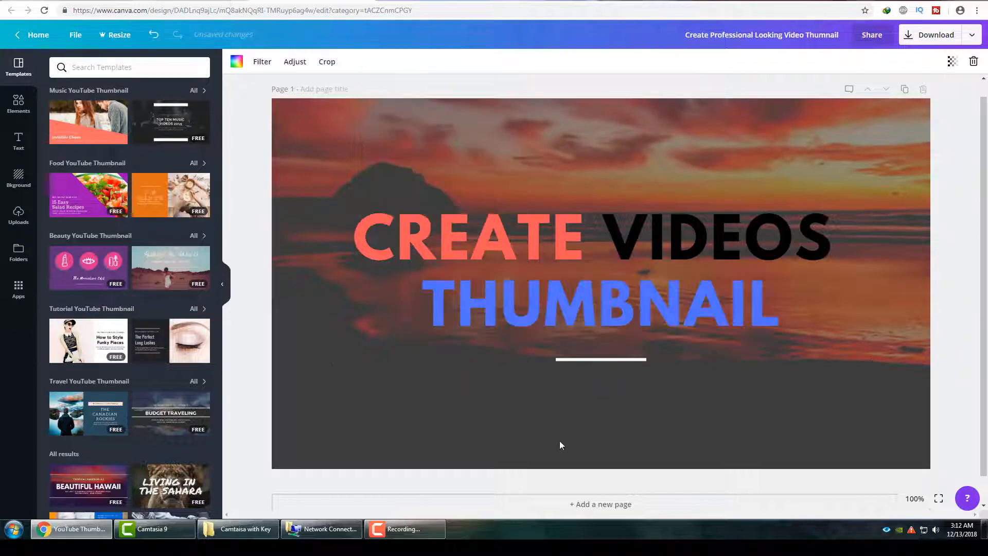
Recolour the word "THUMBNAIL" in the heading light grey.
click(518, 324)
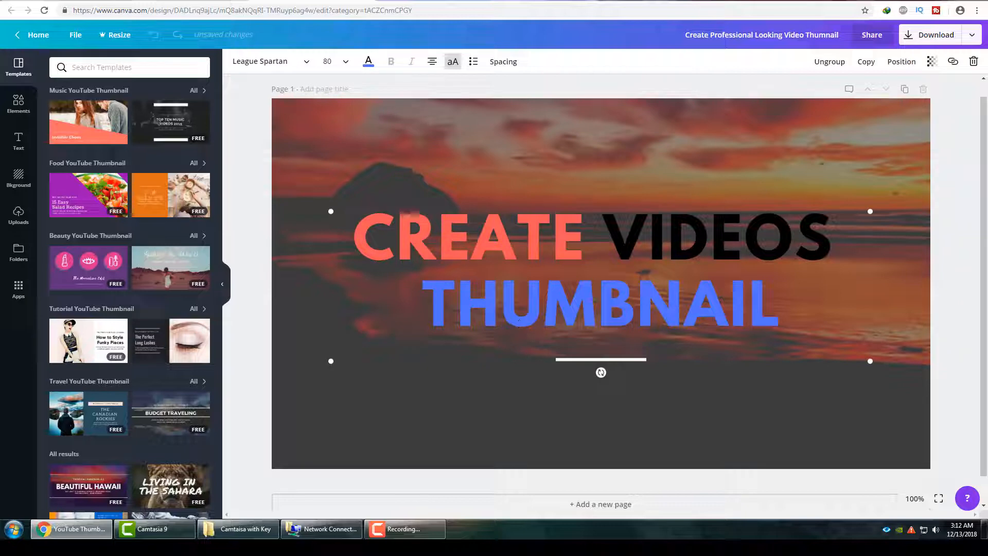
click(368, 62)
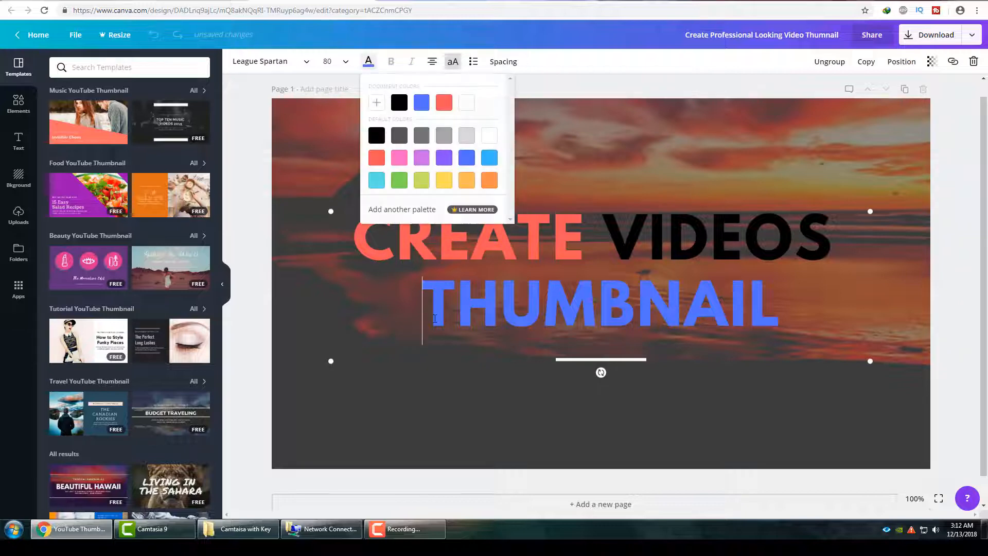
drag(423, 314, 779, 311)
click(369, 61)
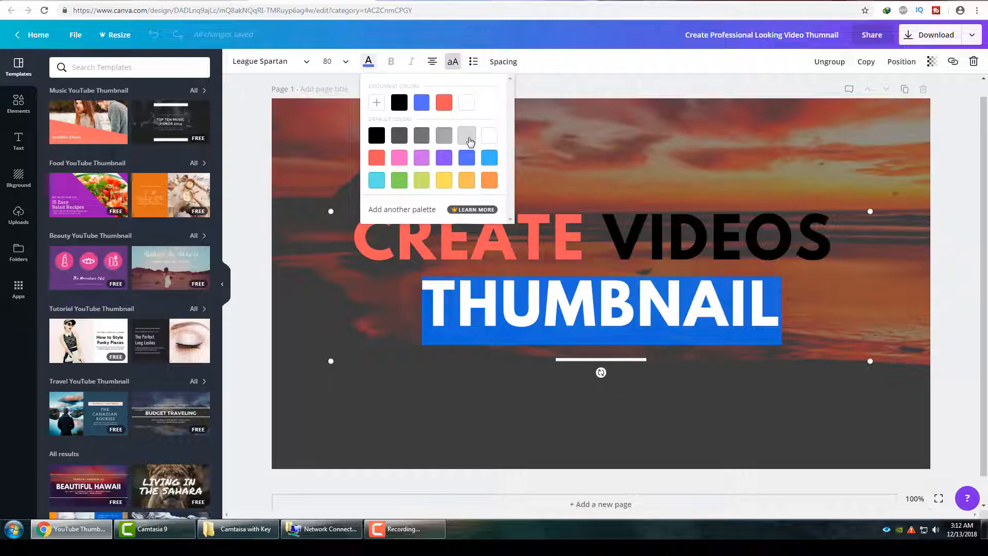
click(467, 135)
click(449, 378)
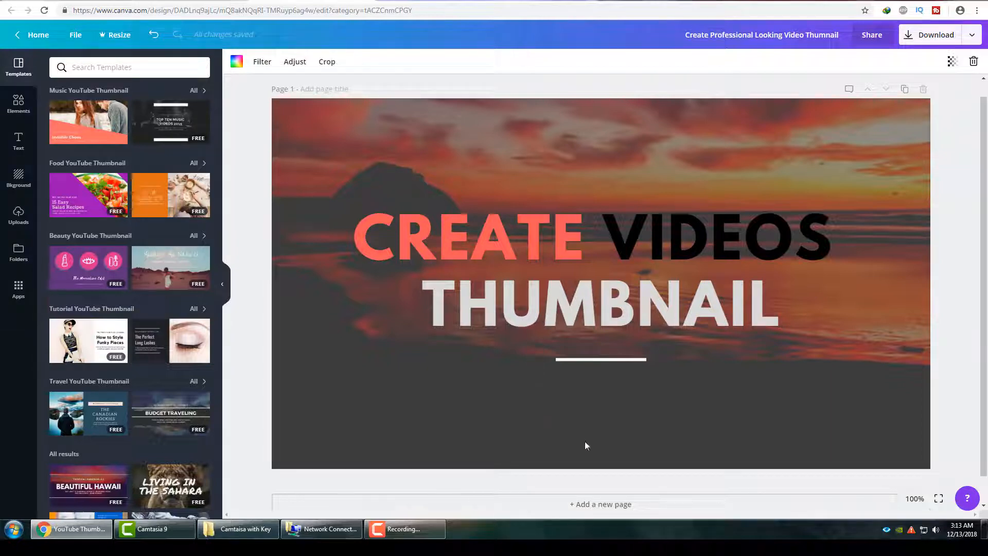
Try the heading at font size 72 and set it back to 80.
click(501, 256)
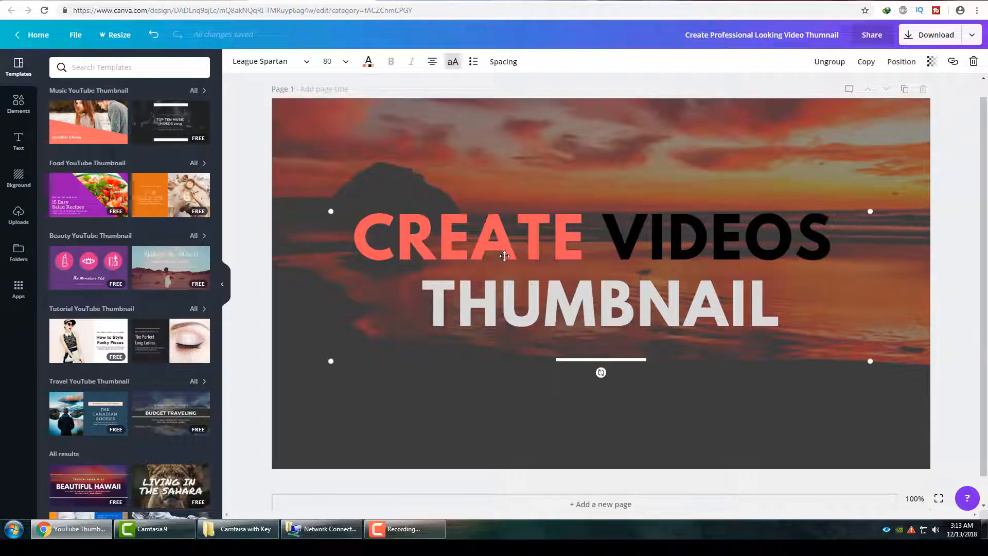
click(501, 256)
click(335, 62)
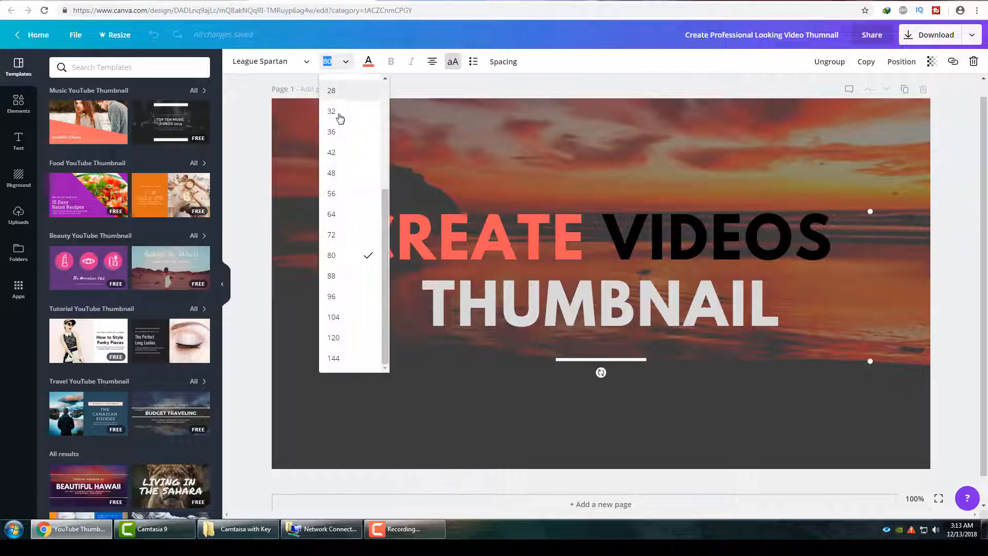
click(338, 236)
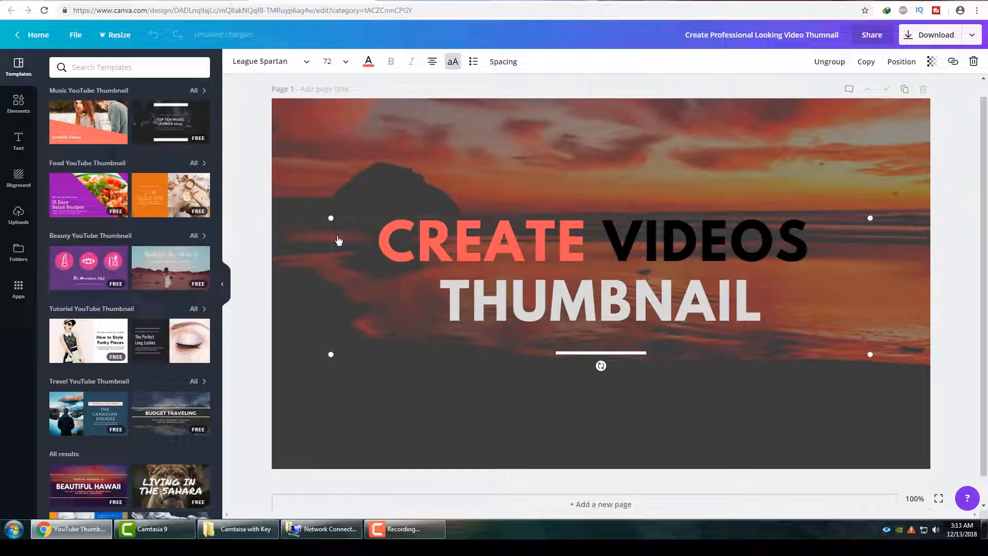
click(340, 63)
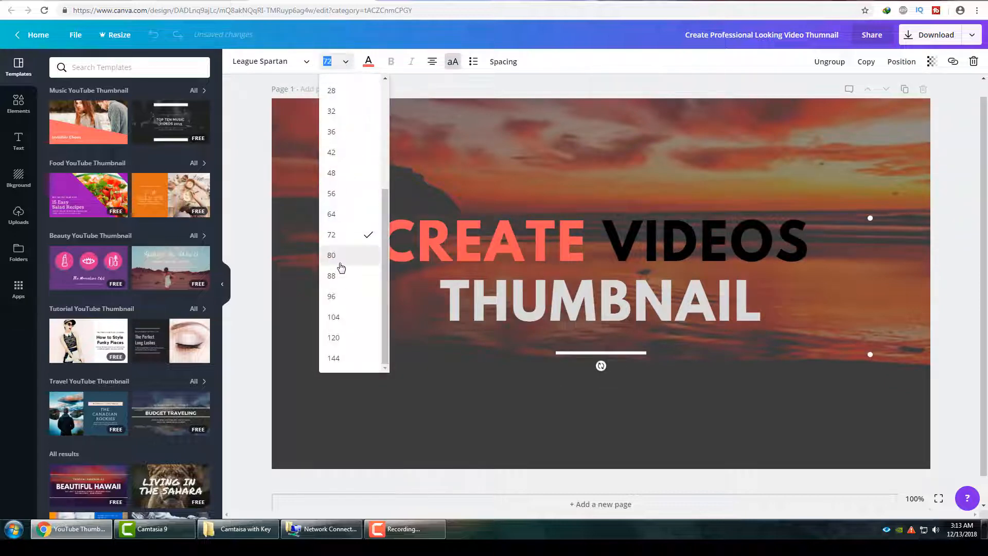
click(341, 255)
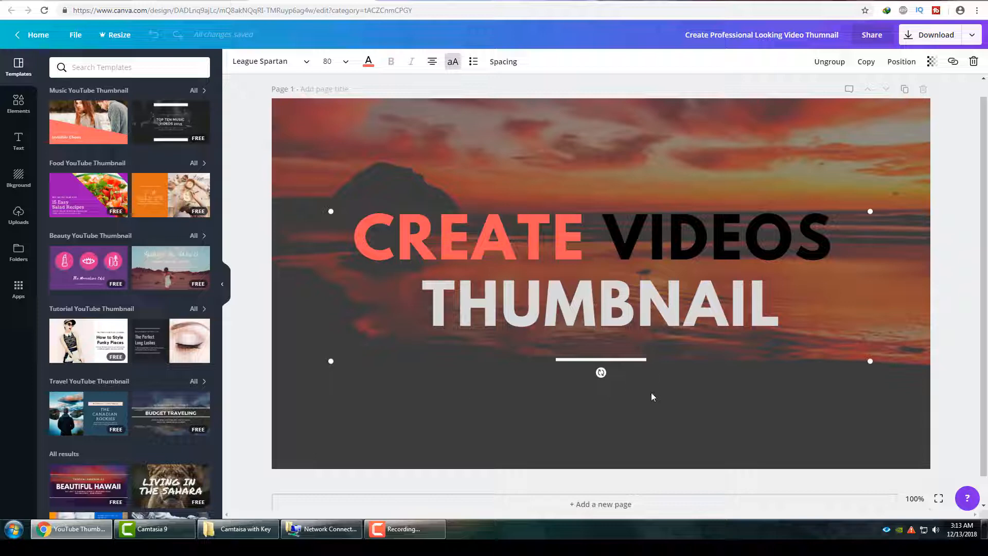
Insert a line break before "VIDEOS" in the heading and open the library of design elements.
click(603, 247)
key(Return)
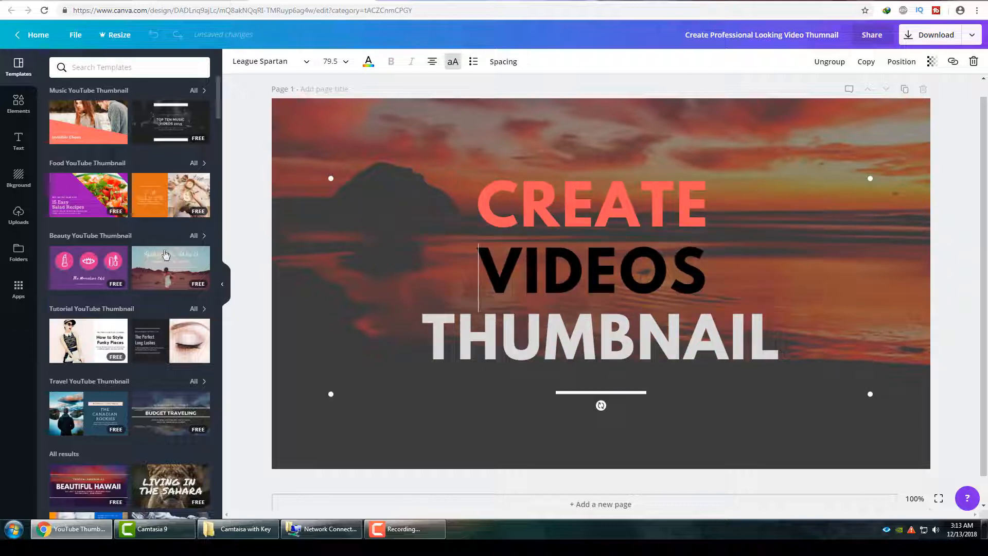
click(14, 118)
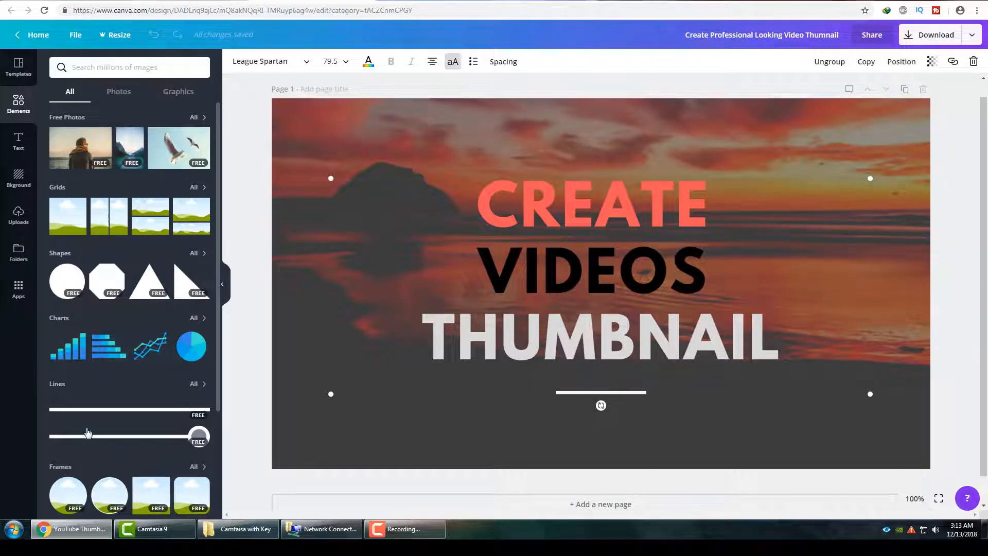
Show the complete Icons collection in the elements library.
scroll(142, 481, down, 2)
scroll(143, 481, down, 2)
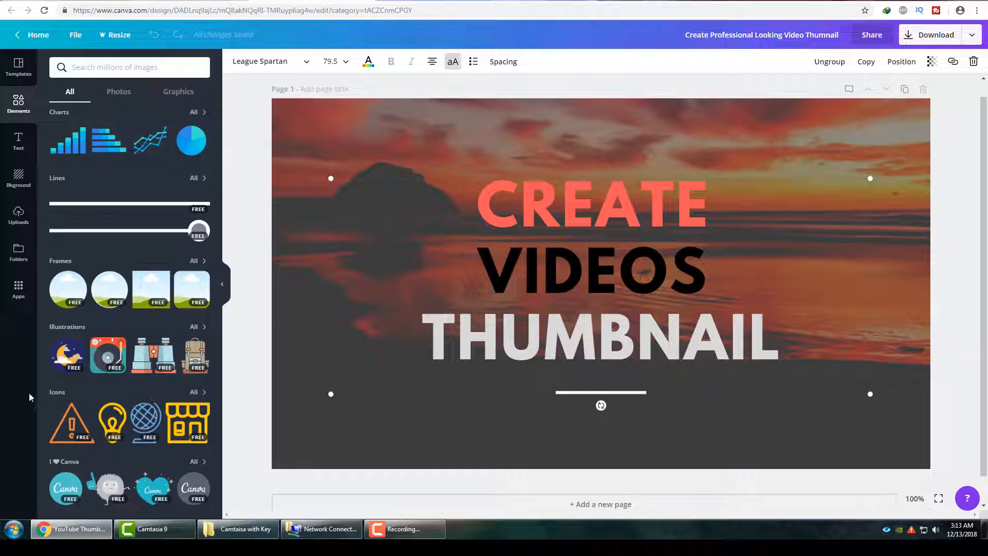
click(197, 393)
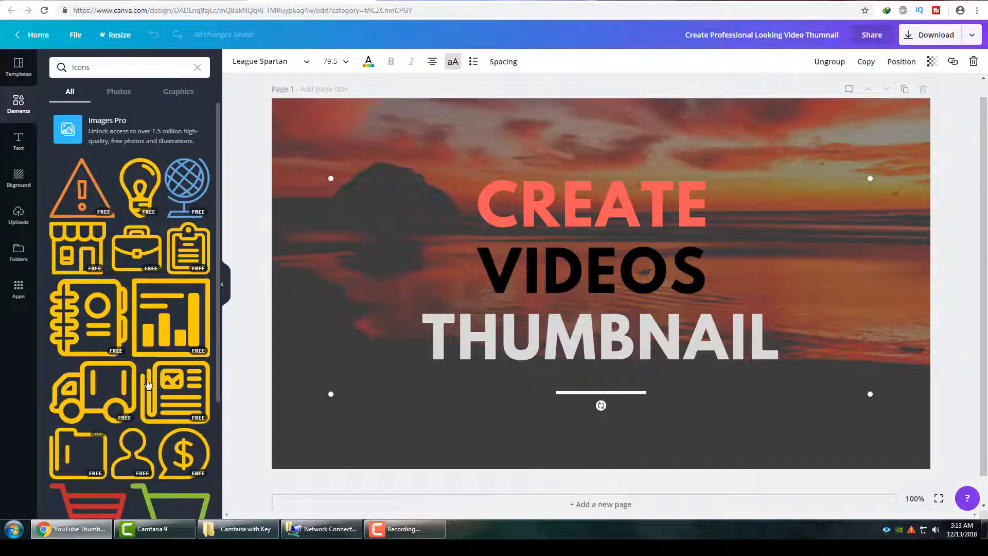
Insert the red YouTube play-button icon from the Icons collection, shrink it and place it just before "VIDEOS" in the heading.
scroll(149, 420, down, 5)
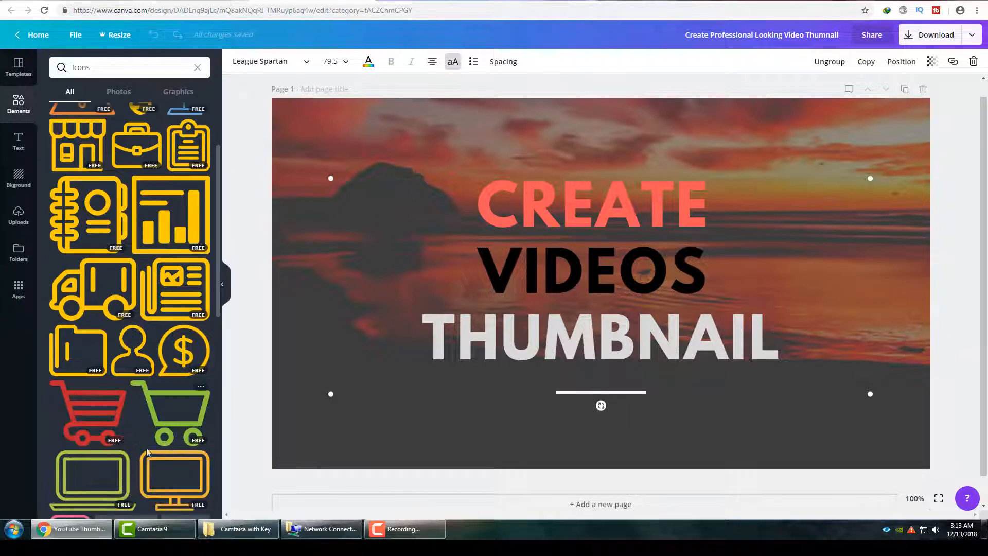
scroll(155, 406, down, 10)
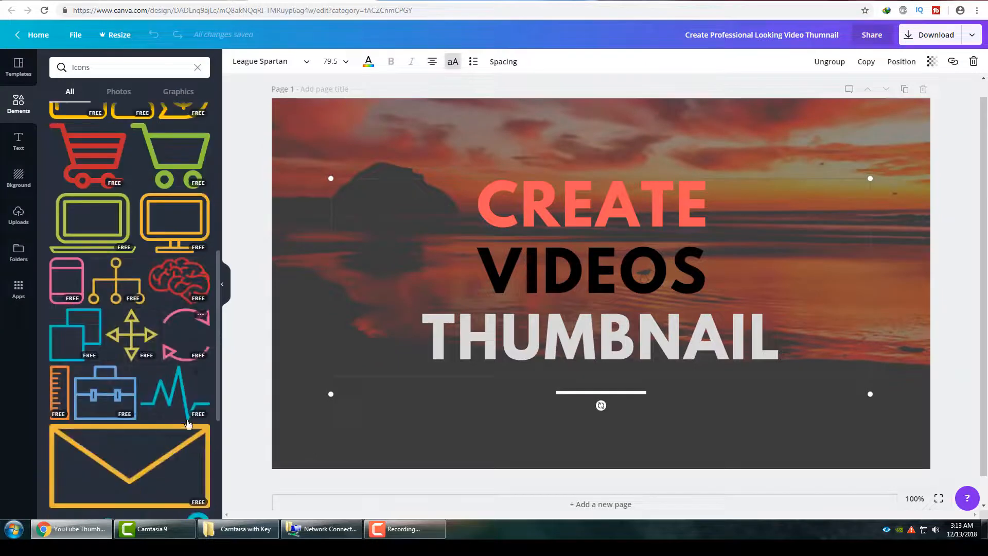
scroll(149, 403, down, 3)
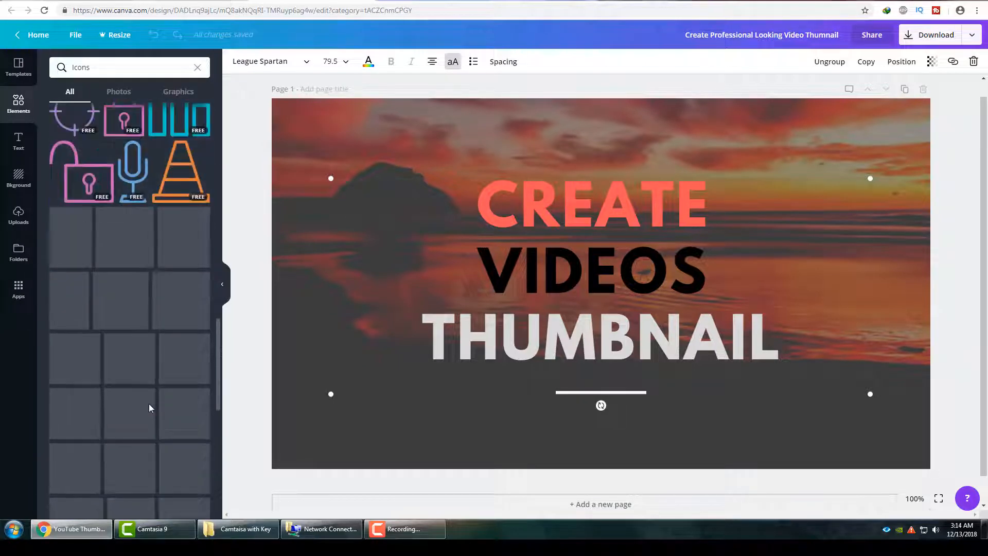
scroll(157, 386, down, 6)
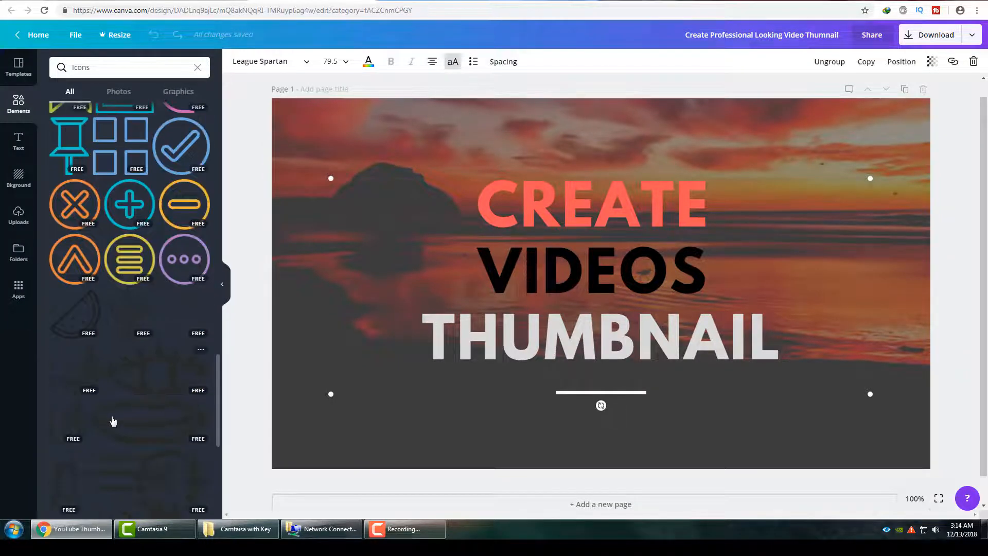
scroll(153, 421, down, 6)
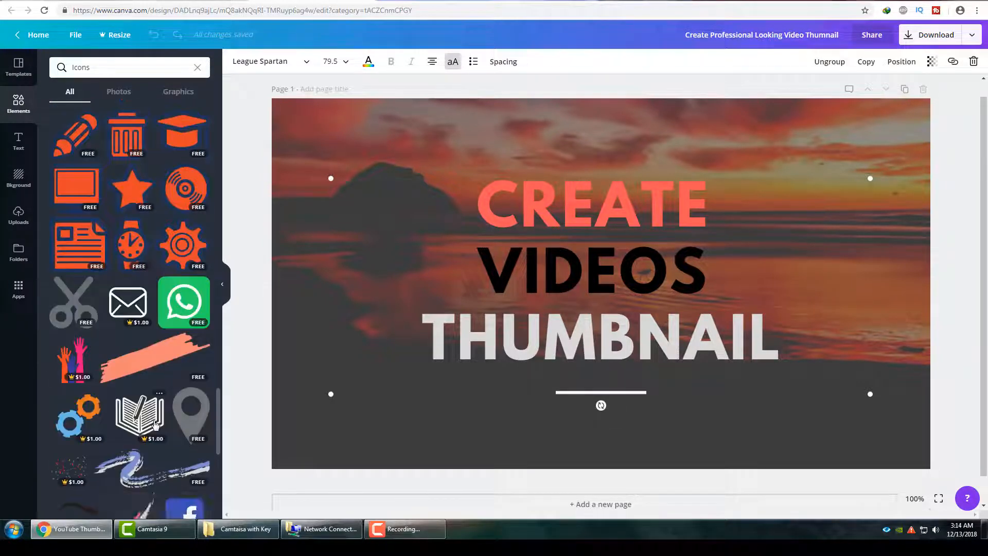
scroll(154, 424, down, 9)
scroll(156, 422, down, 3)
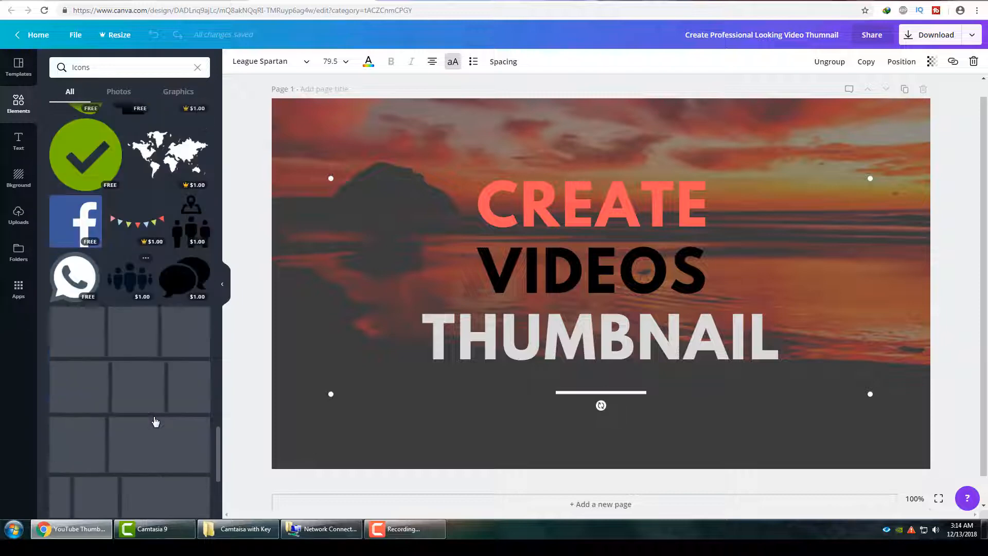
scroll(153, 421, down, 3)
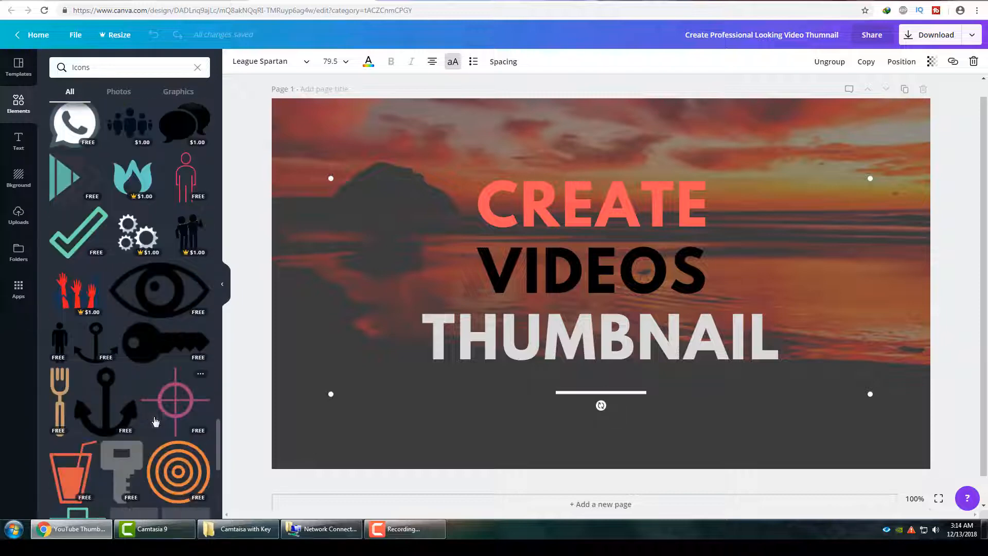
scroll(153, 419, down, 6)
scroll(153, 419, down, 8)
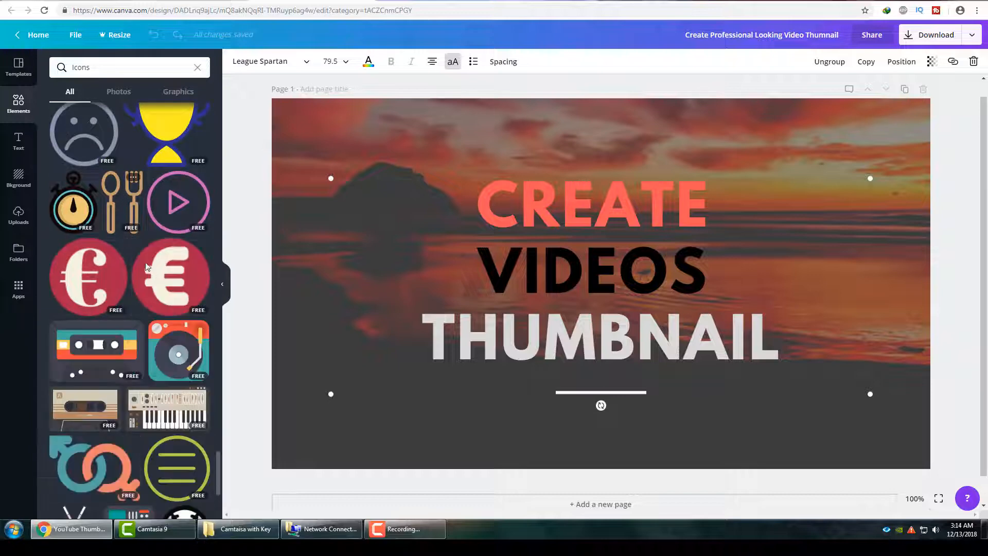
scroll(137, 439, down, 3)
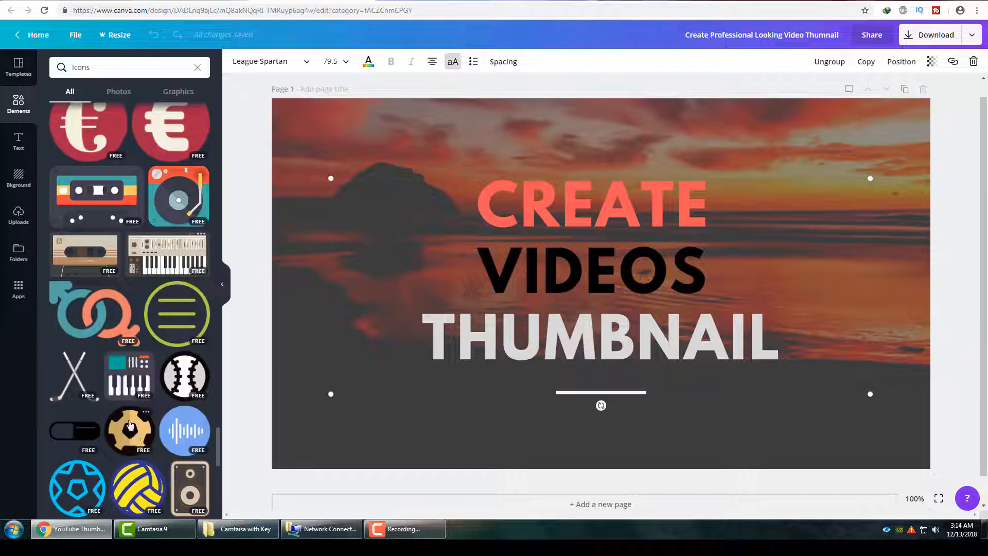
scroll(130, 424, down, 5)
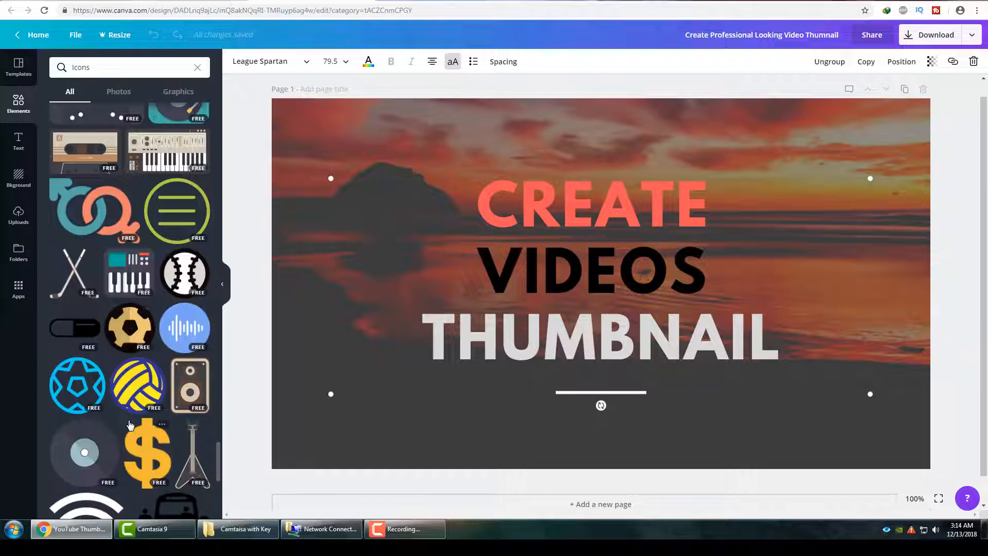
scroll(130, 446, down, 7)
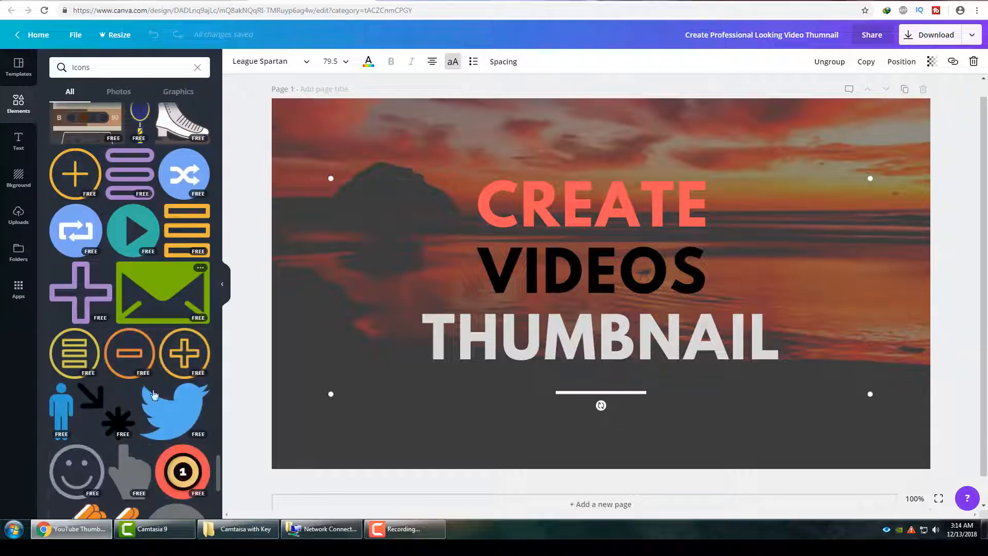
scroll(97, 360, down, 3)
scroll(82, 430, down, 6)
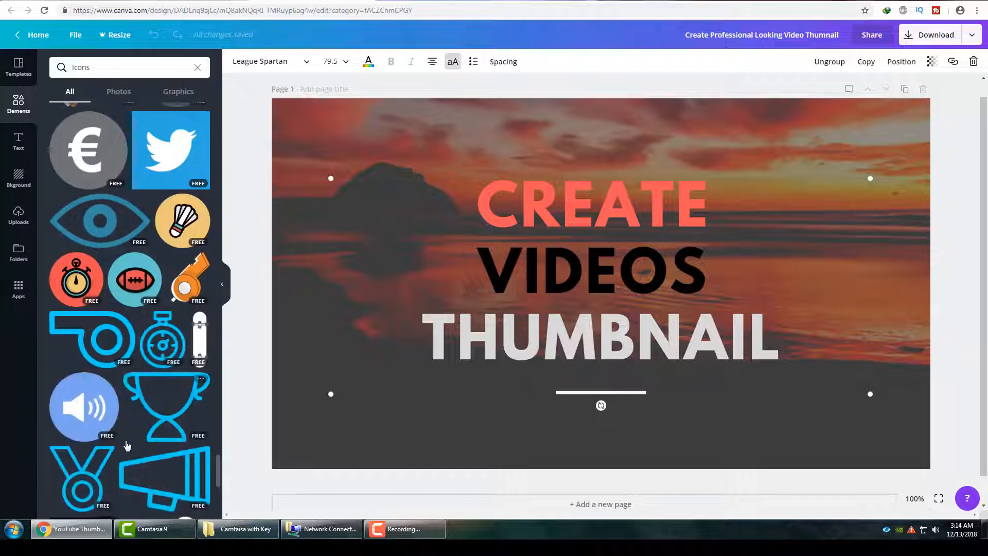
scroll(124, 402, down, 3)
scroll(123, 402, down, 8)
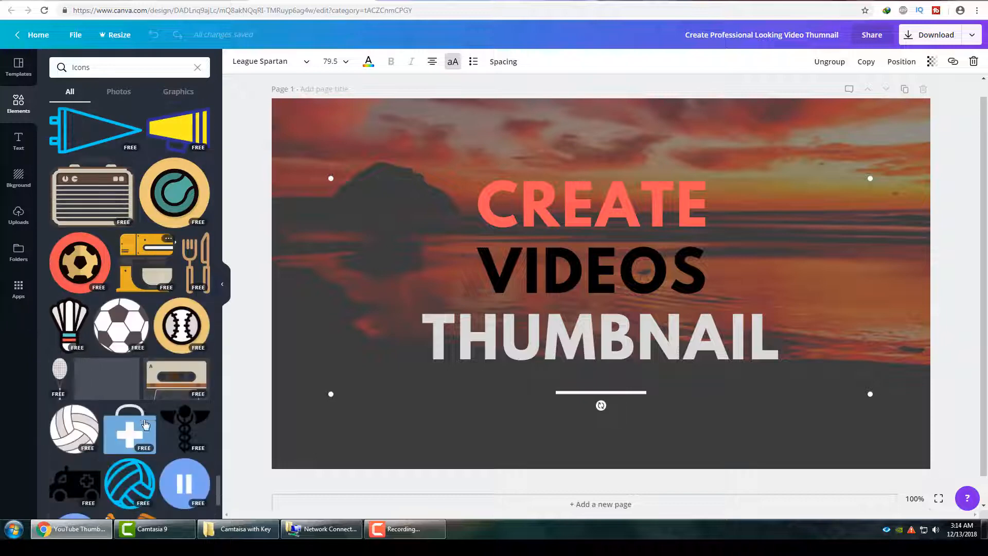
scroll(174, 315, down, 4)
scroll(174, 315, down, 4)
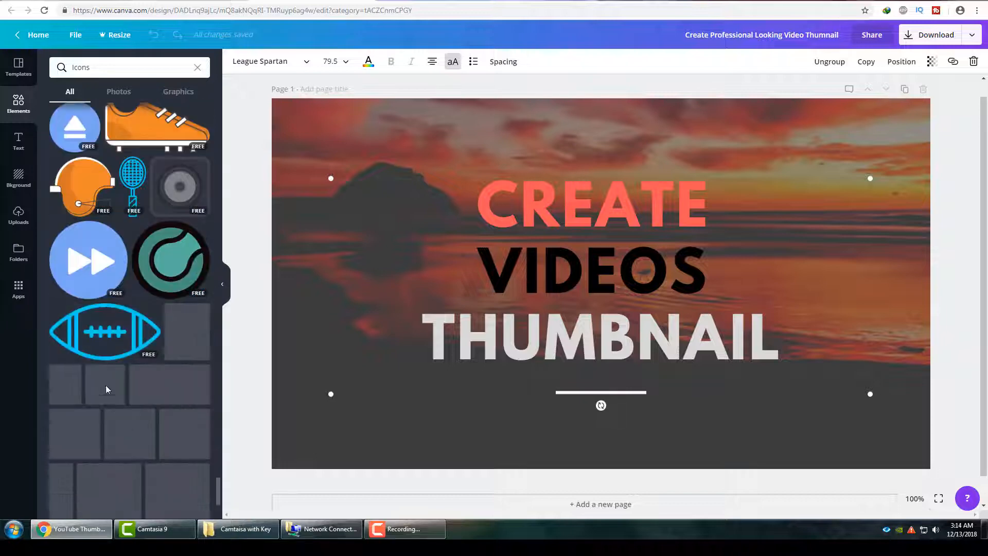
scroll(142, 413, down, 7)
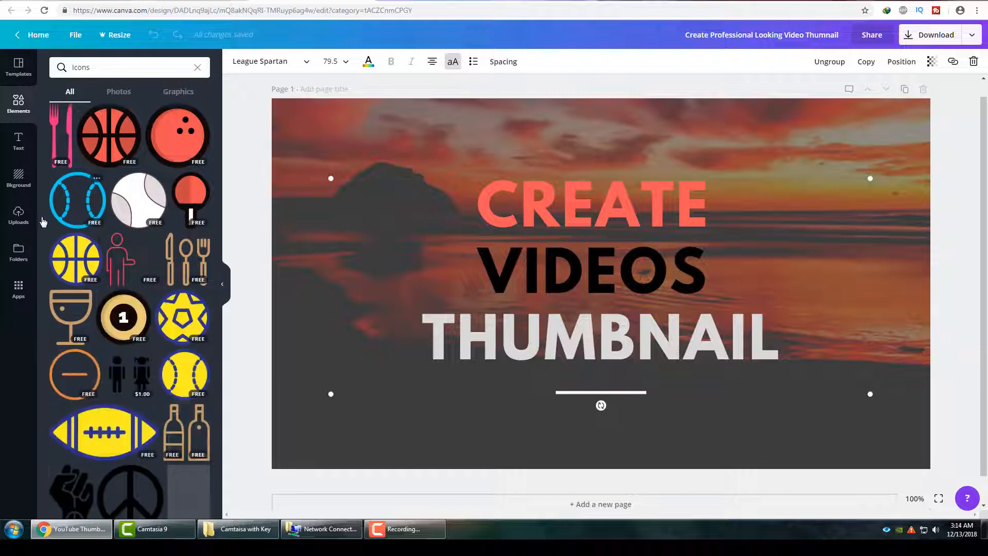
scroll(129, 426, down, 2)
scroll(129, 426, down, 2)
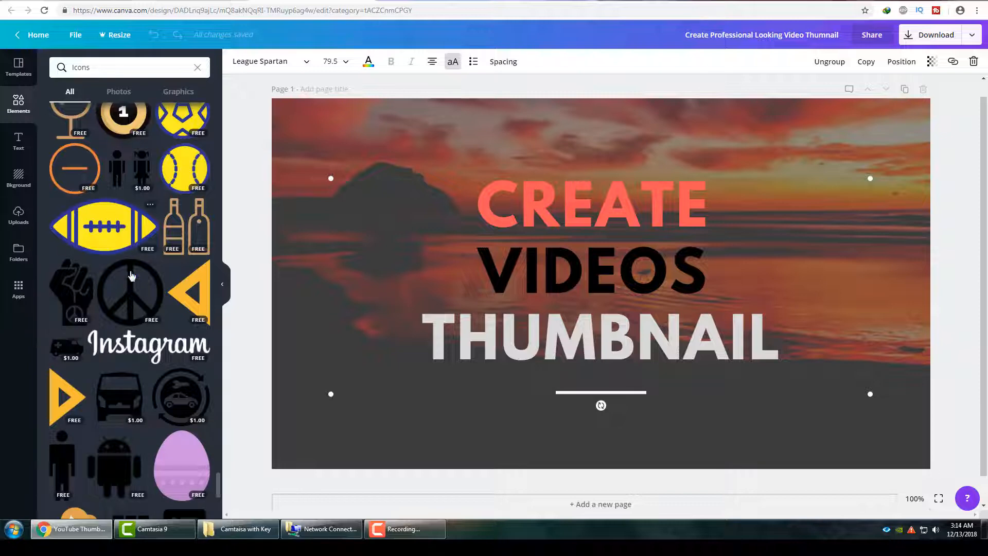
scroll(128, 405, down, 3)
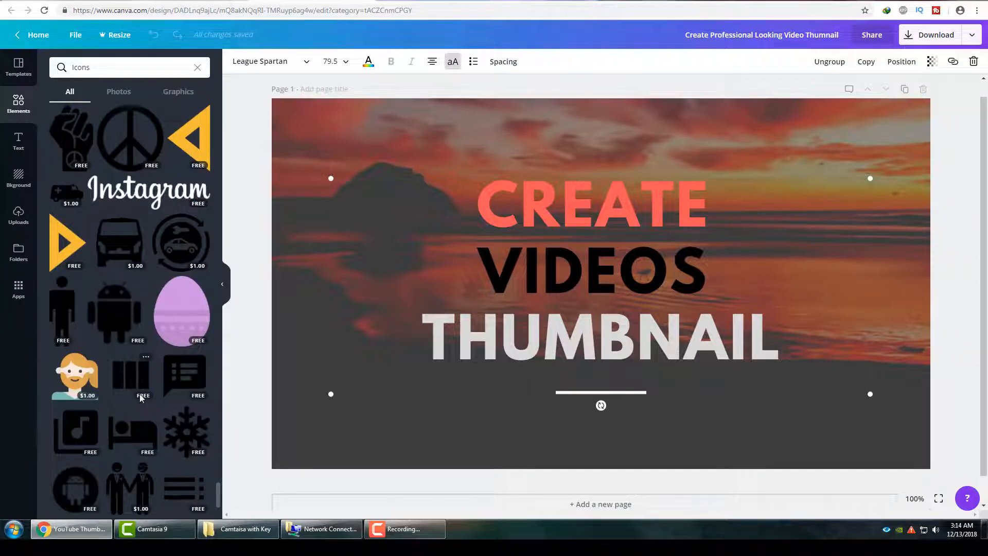
scroll(134, 400, down, 3)
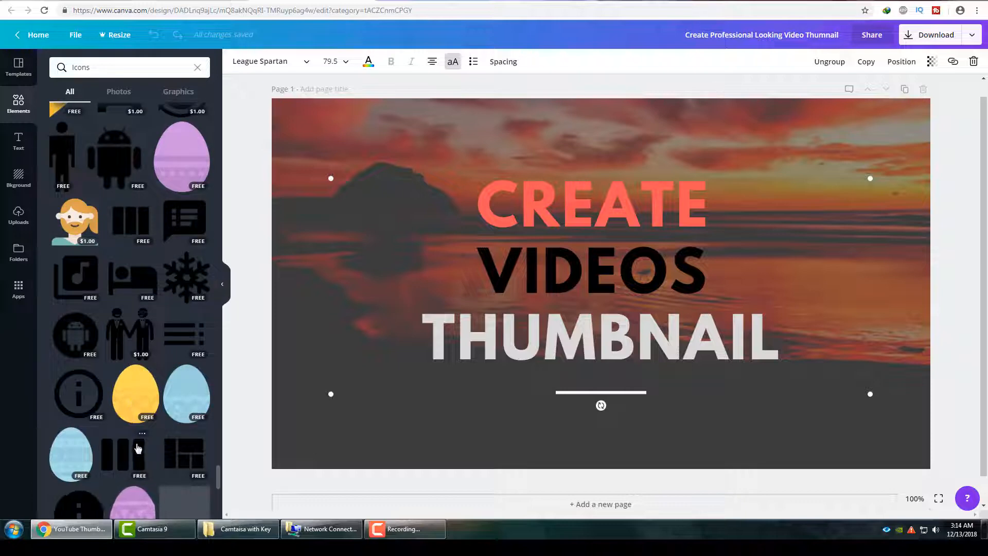
scroll(137, 427, down, 5)
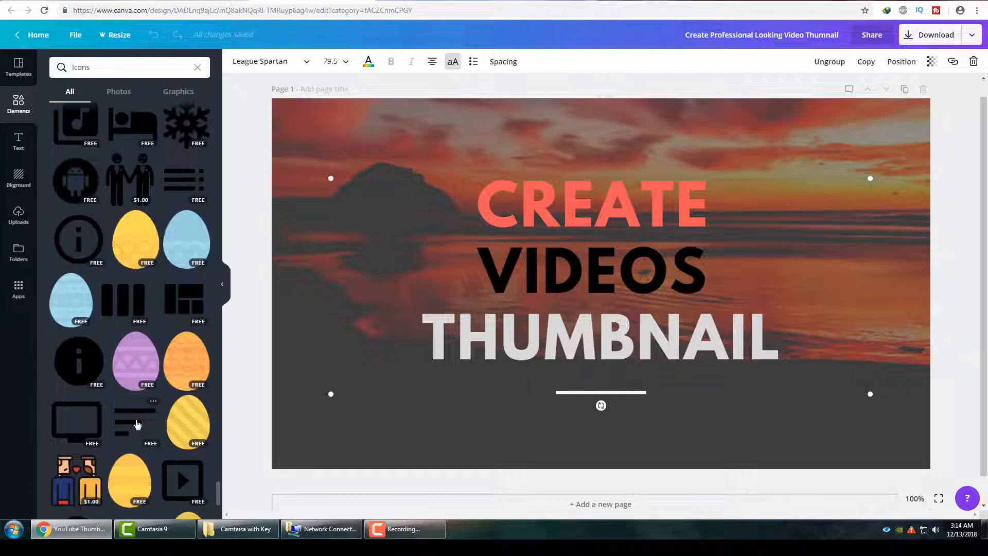
scroll(137, 424, down, 2)
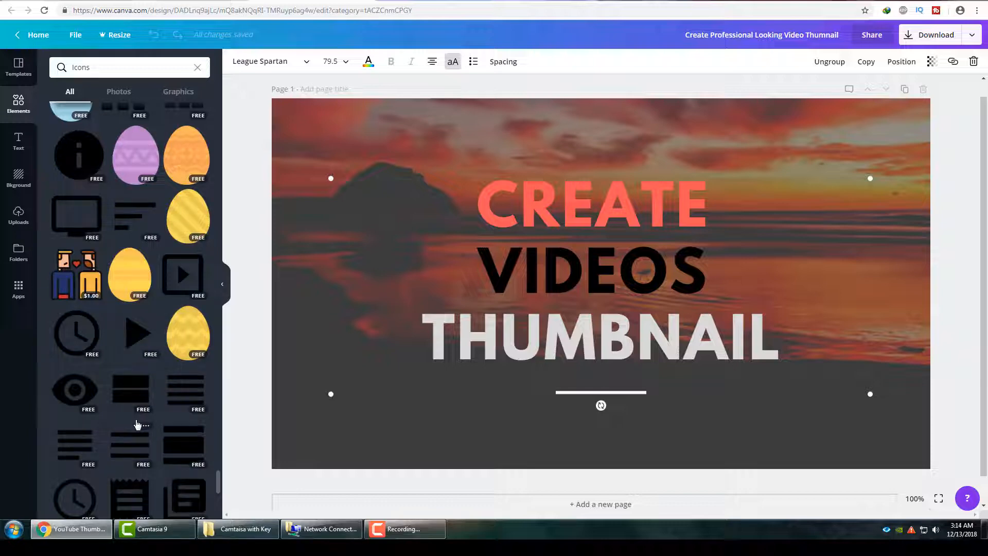
scroll(137, 425, down, 4)
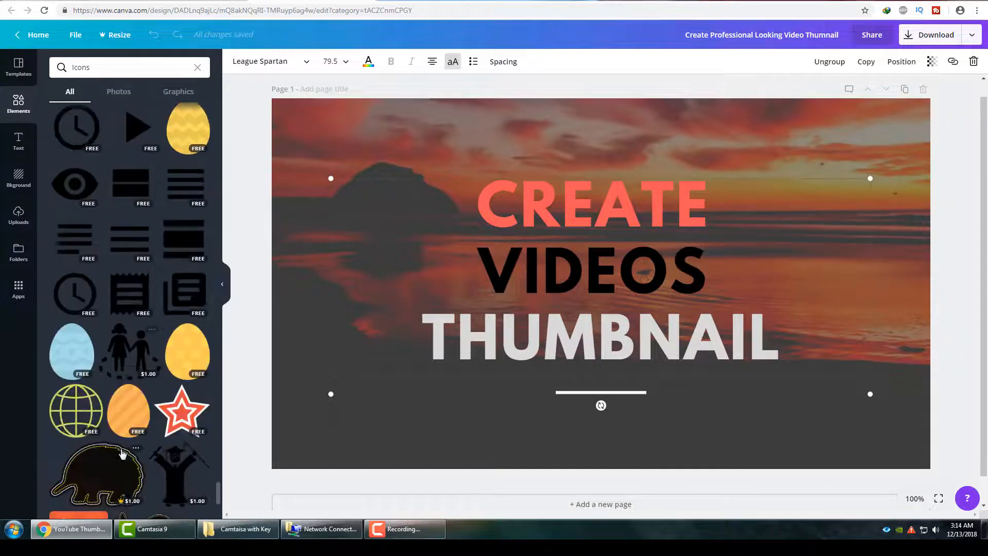
scroll(126, 463, down, 7)
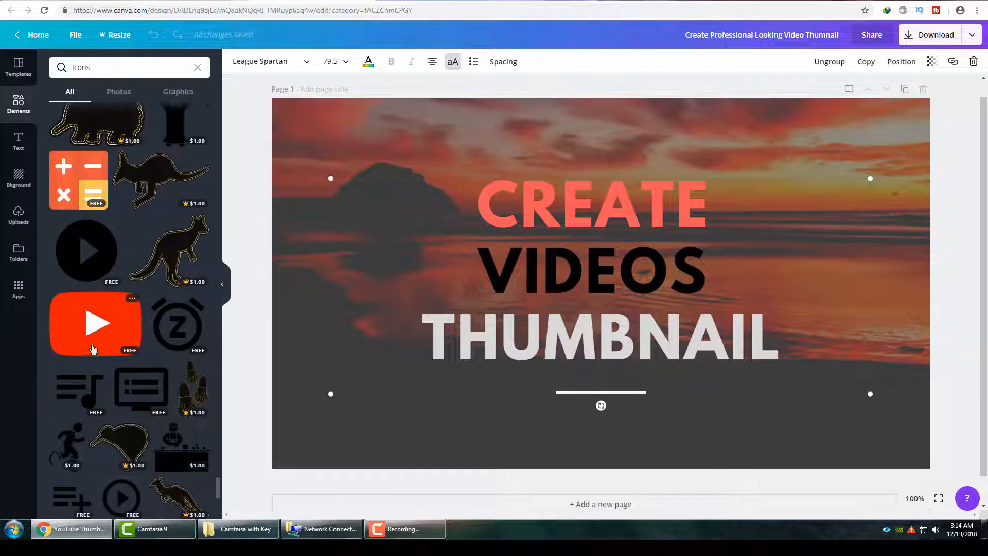
click(93, 325)
drag(656, 303, 814, 303)
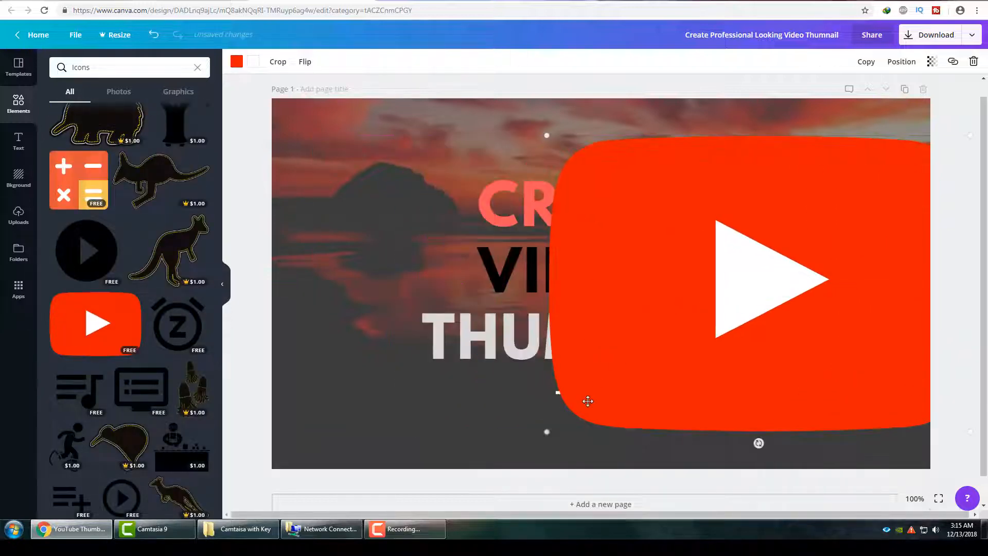
drag(547, 432, 454, 283)
click(537, 278)
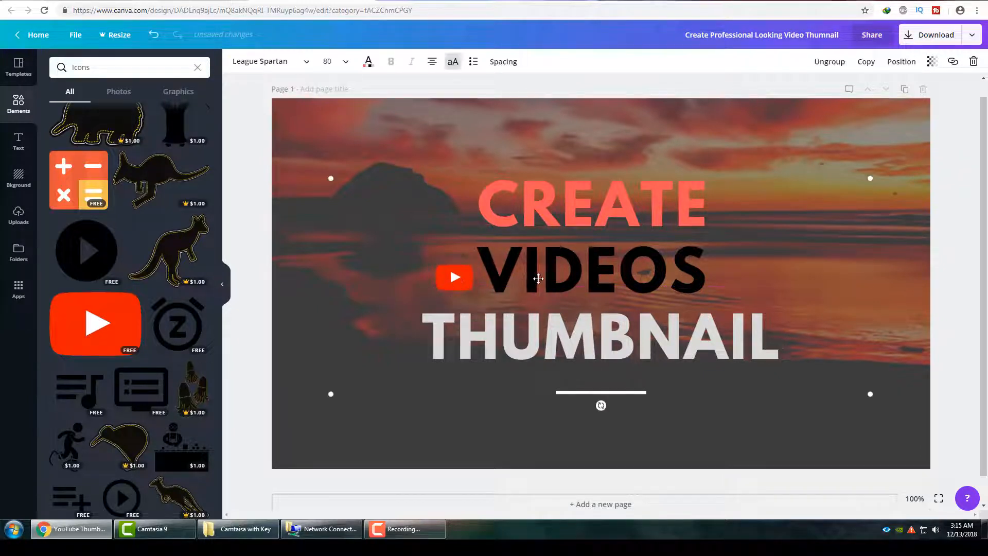
Enlarge the YouTube icon to about the height of the word "VIDEOS" and keep it just before that word.
click(446, 281)
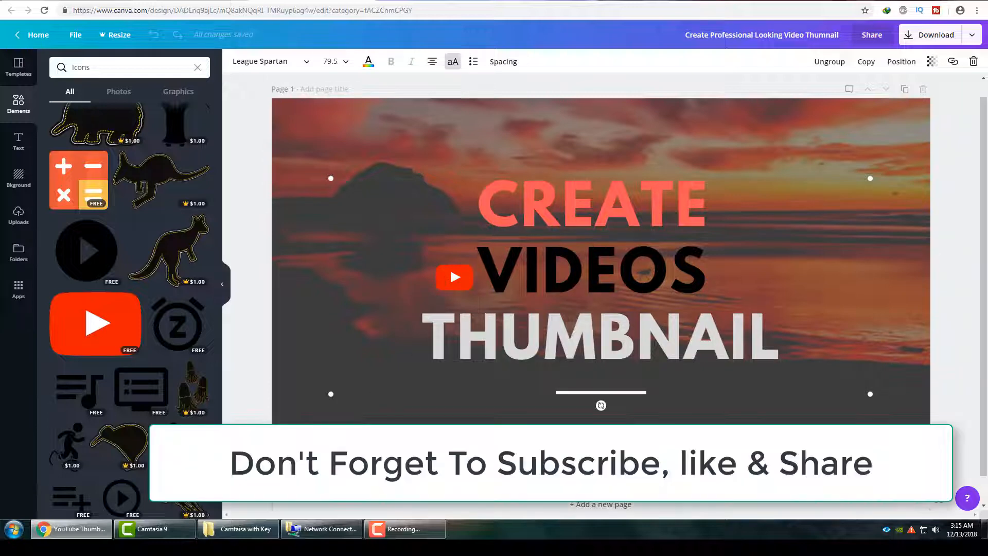
click(449, 282)
mouse_move(435, 291)
mouse_down()
mouse_move(381, 306)
mouse_move(428, 280)
mouse_up()
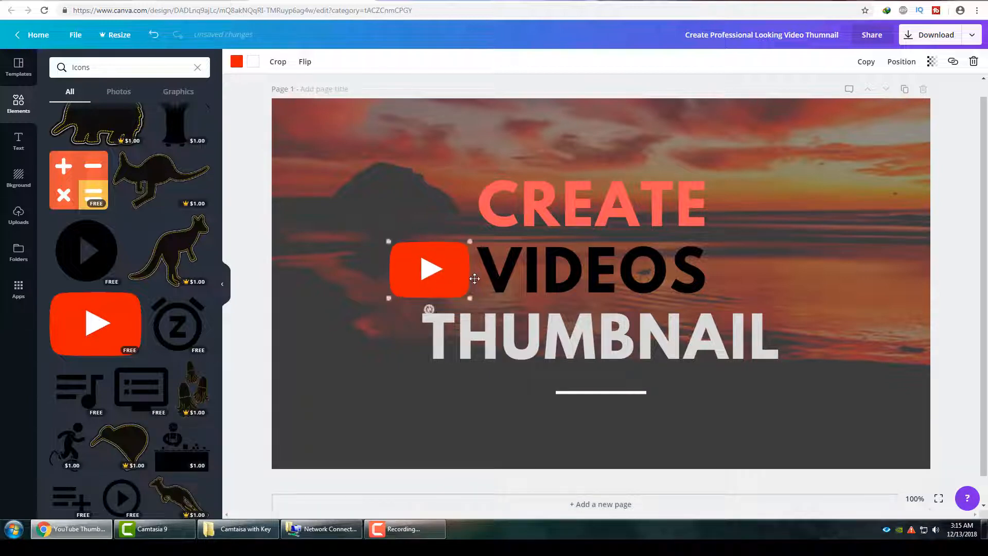
Insert spaces before "VIDEOS" in the heading and move the YouTube icon over, close against the word, below "CREATE".
click(486, 274)
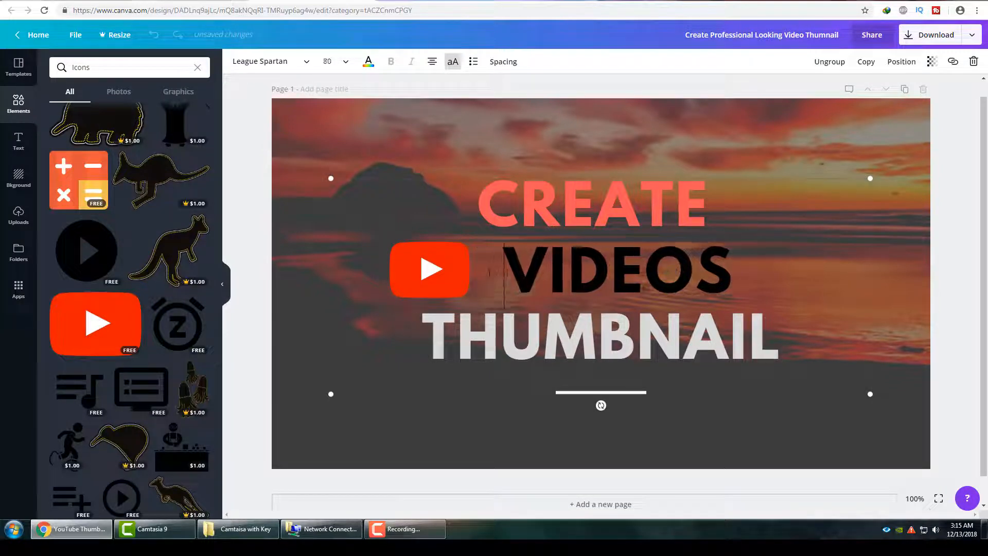
click(459, 275)
mouse_move(459, 275)
mouse_down()
mouse_move(478, 278)
mouse_move(470, 282)
mouse_up()
click(399, 267)
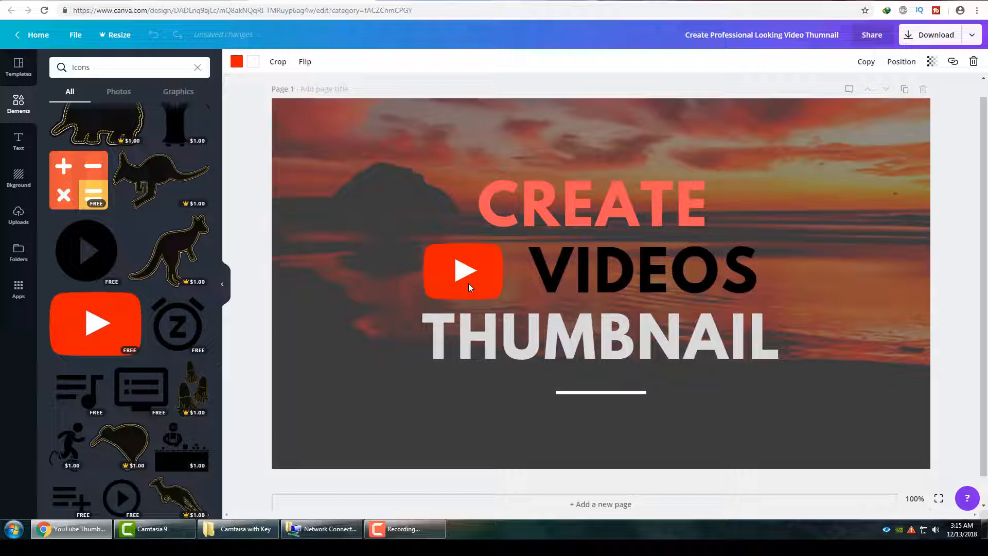
drag(468, 283, 485, 283)
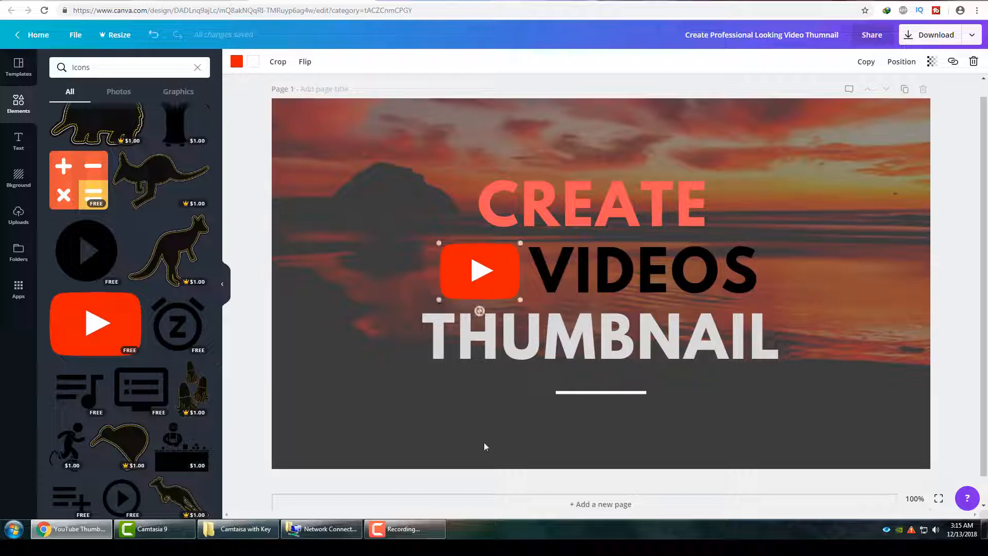
click(527, 434)
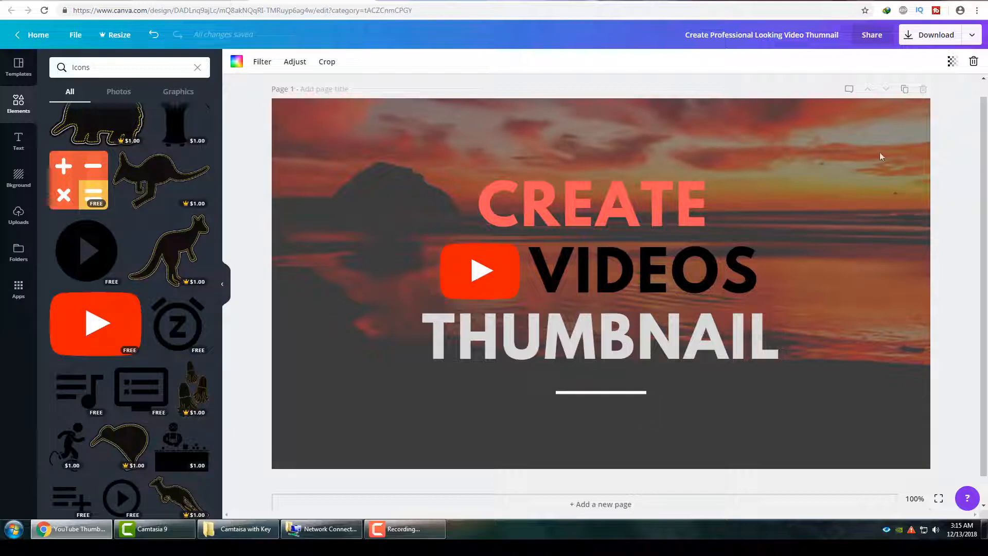
Download the finished thumbnail with PNG as the file type.
click(972, 36)
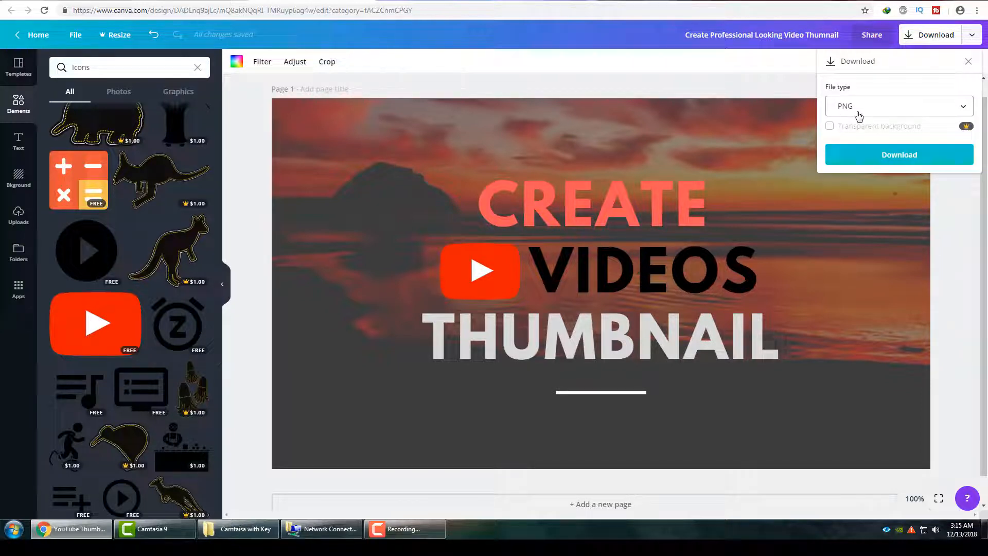
click(885, 109)
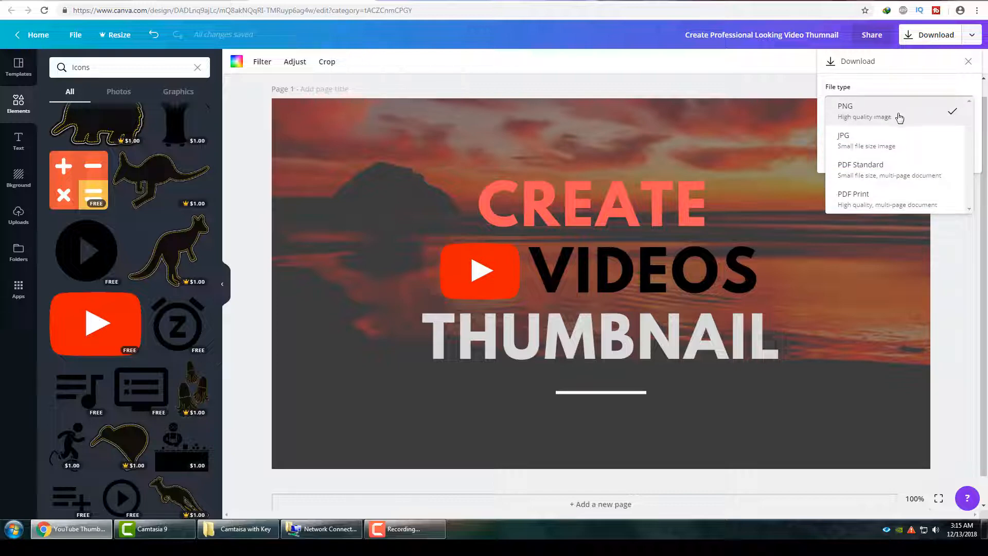
click(899, 118)
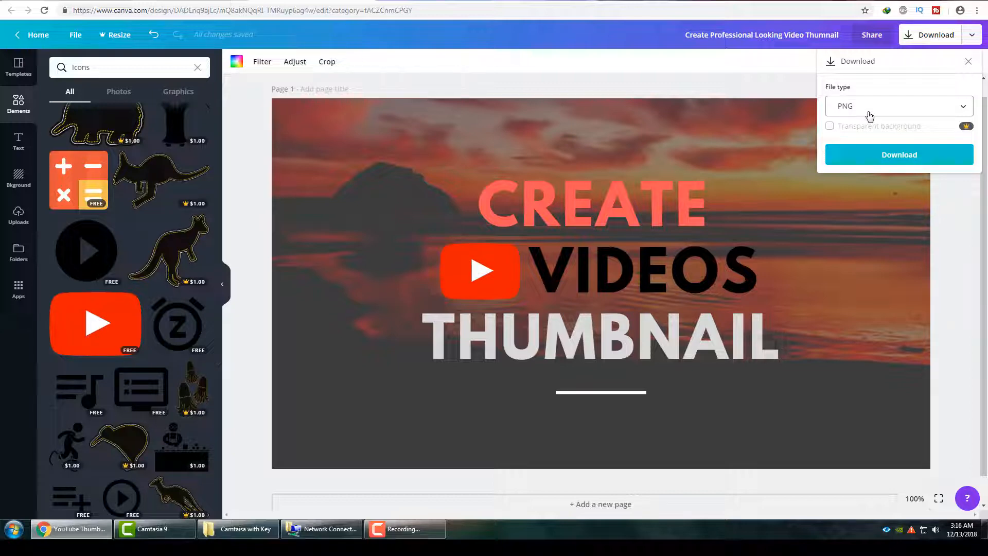
click(874, 155)
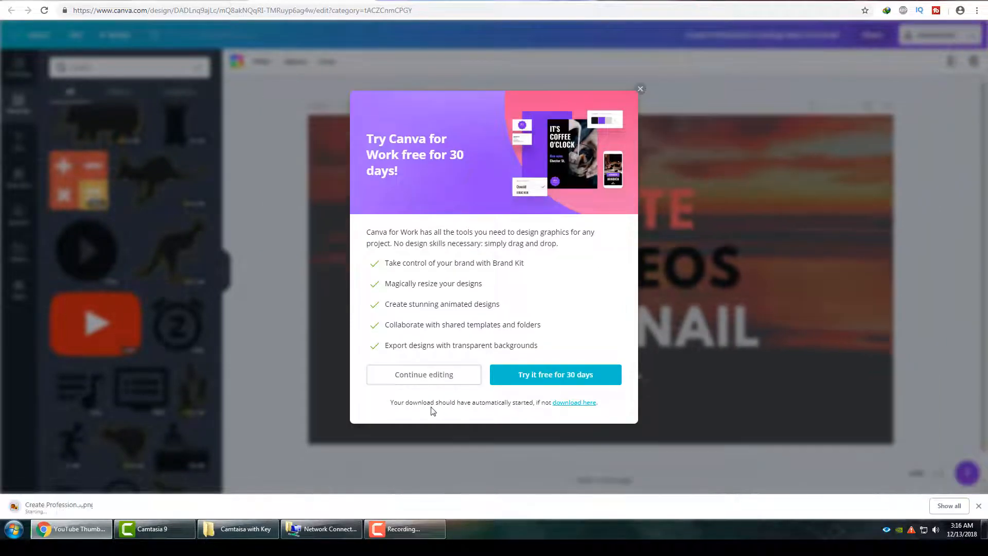
Open the downloaded PNG to review the thumbnail and close the image viewer.
click(103, 508)
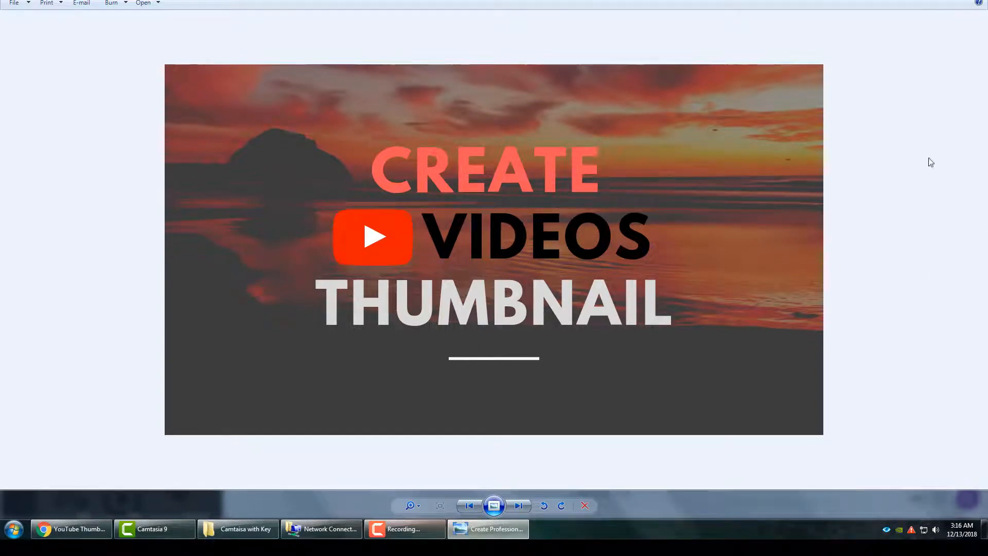
click(974, 1)
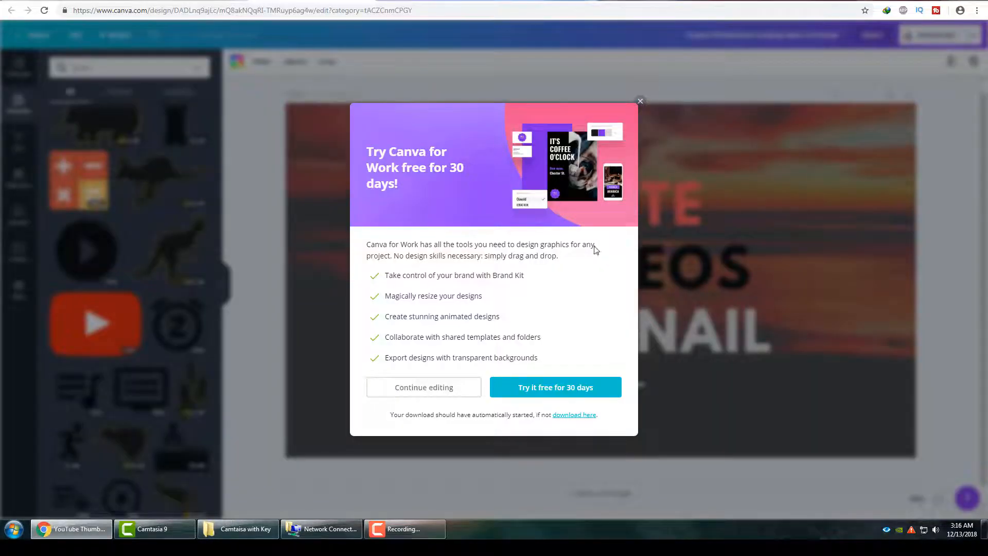
Dismiss the Canva for Work trial offer and switch to the WI & NI YouTube channel page.
click(640, 101)
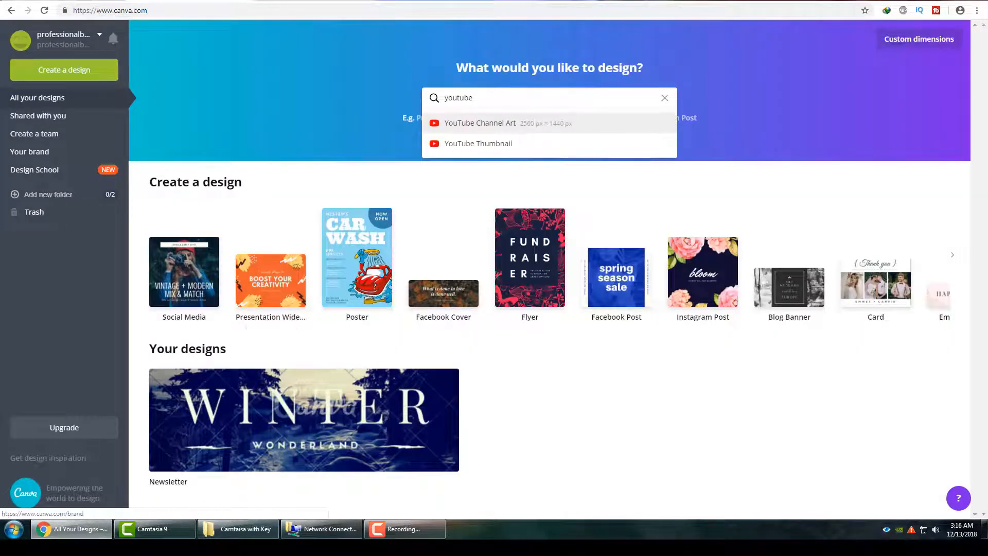
click(65, 1)
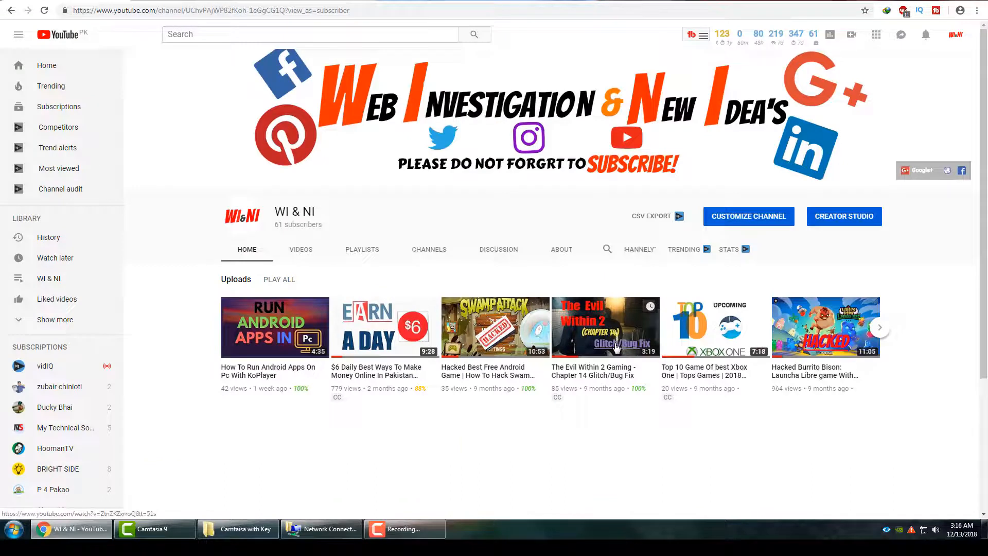